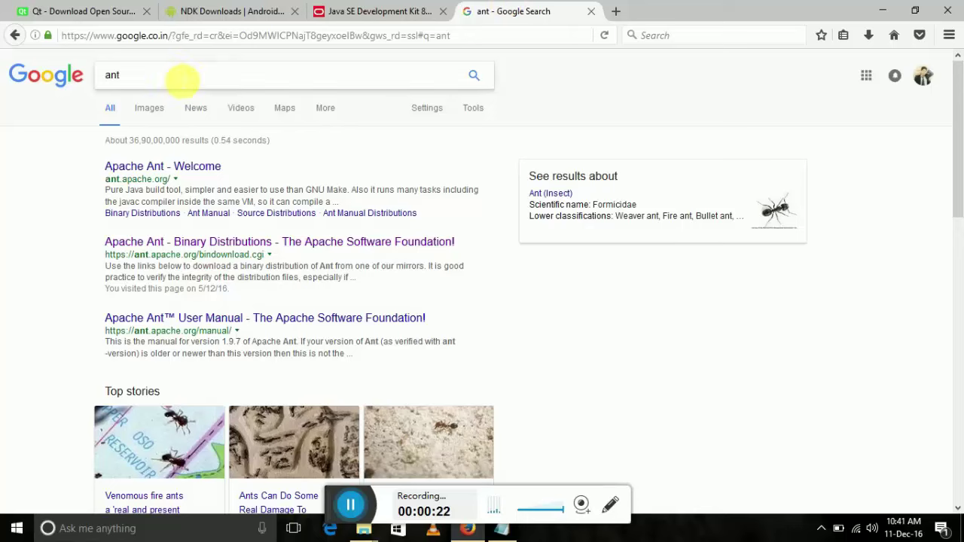
# Open the Apache Ant Binary Distributions page from the search results and view the Ant 1.9.7 archive downloads.
pyautogui.click(185, 248)
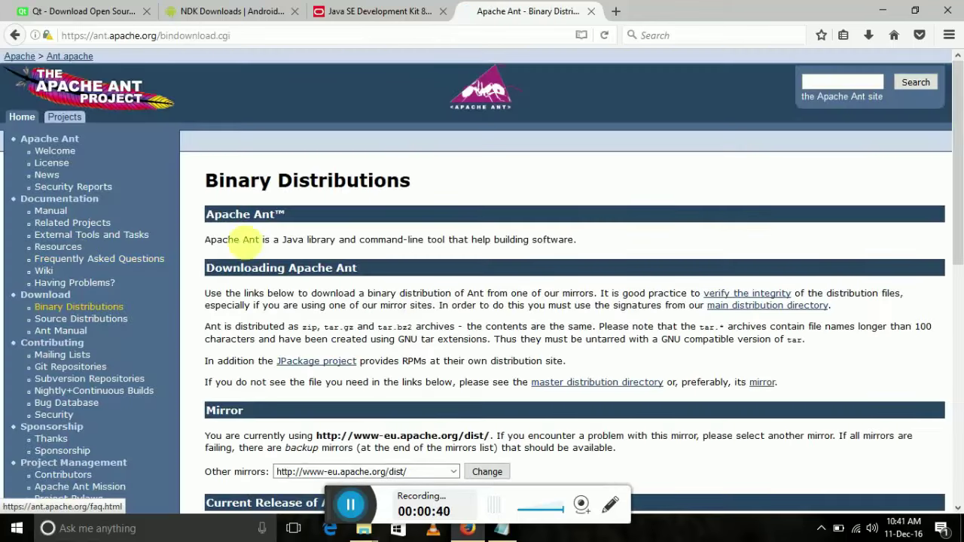
pyautogui.scroll(-10, 328, 246)
pyautogui.scroll(-1, 327, 246)
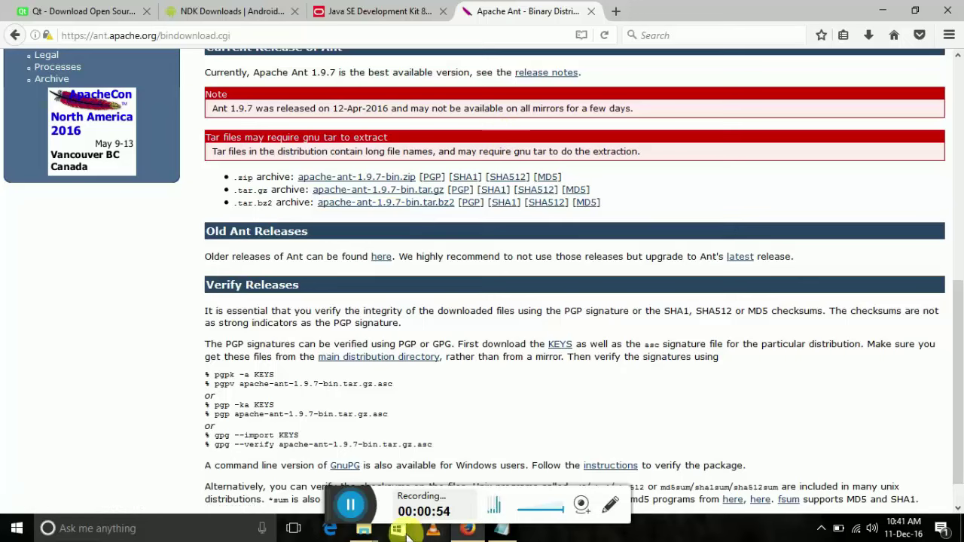
# Switch to the qt android folder in File Explorer, and browse to android-sdk-windows inside the android folder on drive C.
pyautogui.moveTo(365, 528)
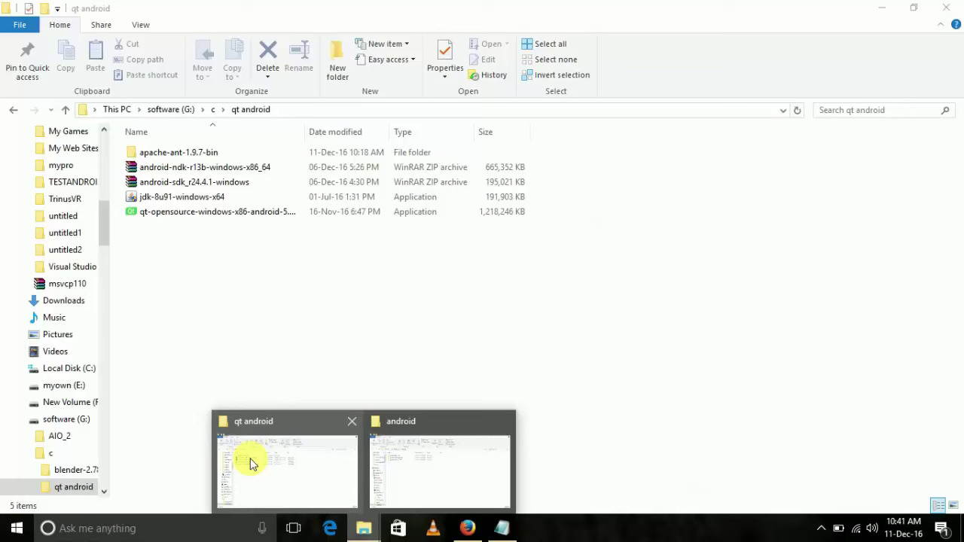
pyautogui.click(251, 463)
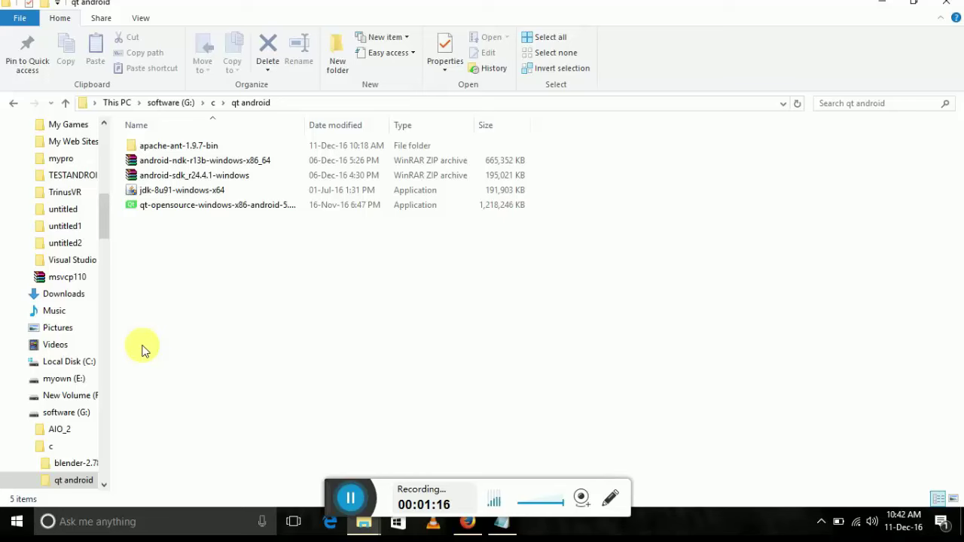
pyautogui.click(72, 361)
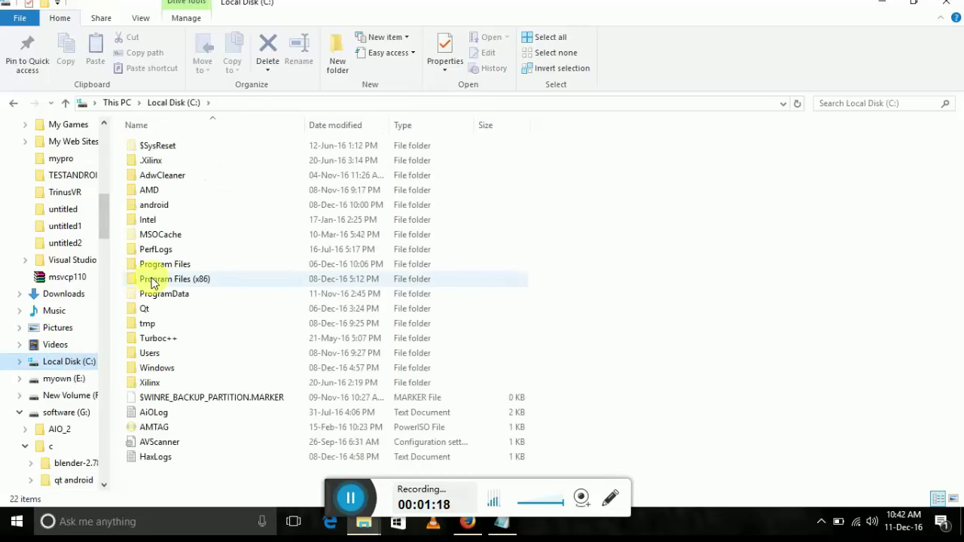
pyautogui.doubleClick(167, 211)
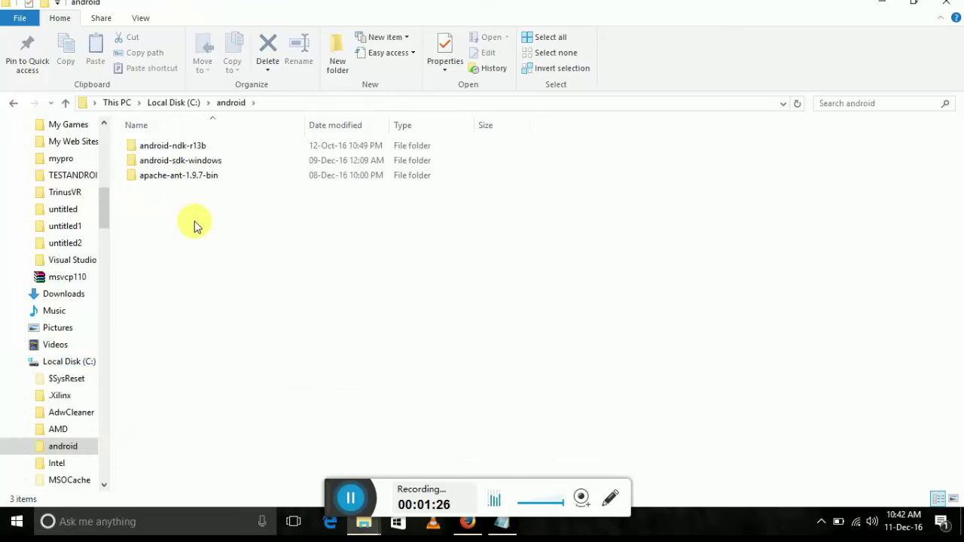
pyautogui.doubleClick(190, 166)
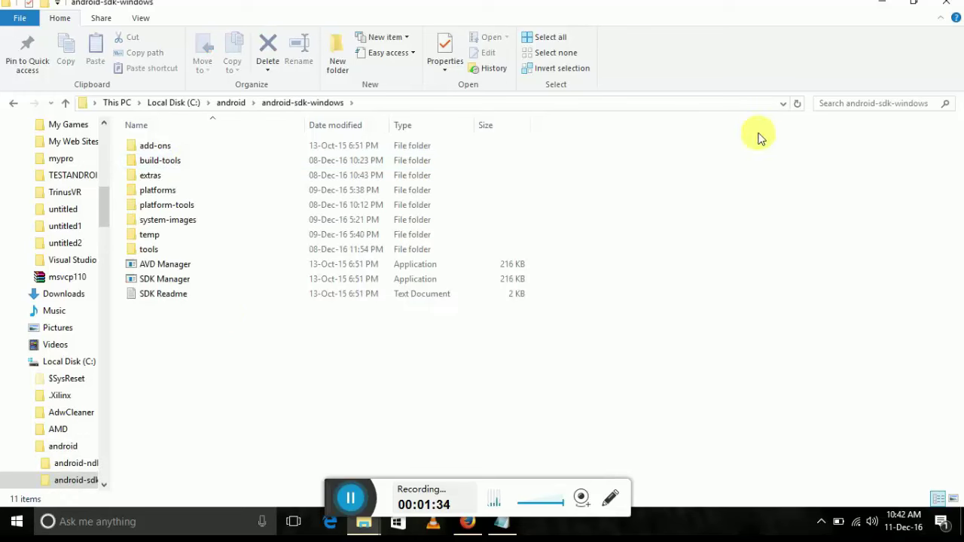
# Minimize the File Explorer window and close the Firefox browser with all its tabs.
pyautogui.click(875, 4)
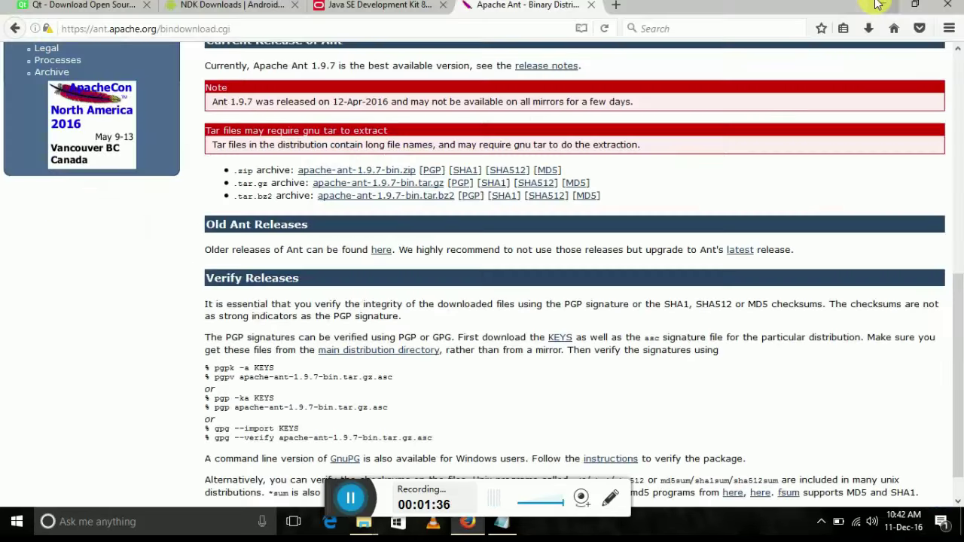
pyautogui.click(946, 5)
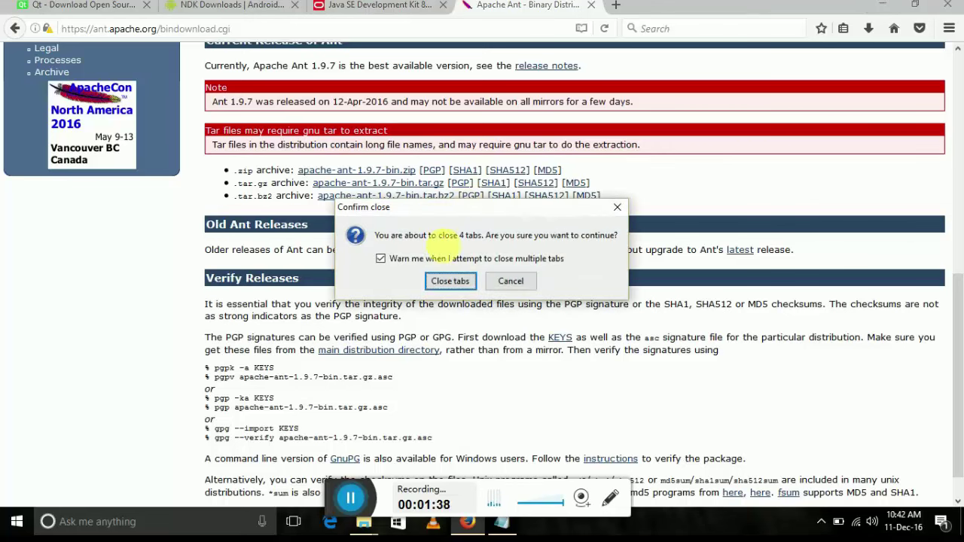
pyautogui.click(450, 281)
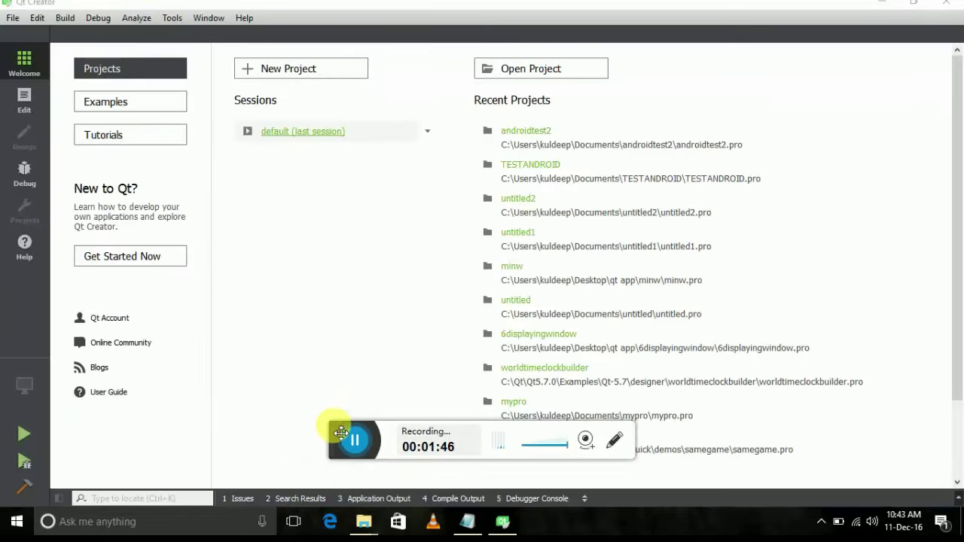
# Open the Android configuration page in Qt Creator's options and check the JDK location path.
pyautogui.moveTo(337, 430); pyautogui.dragTo(337, 468)
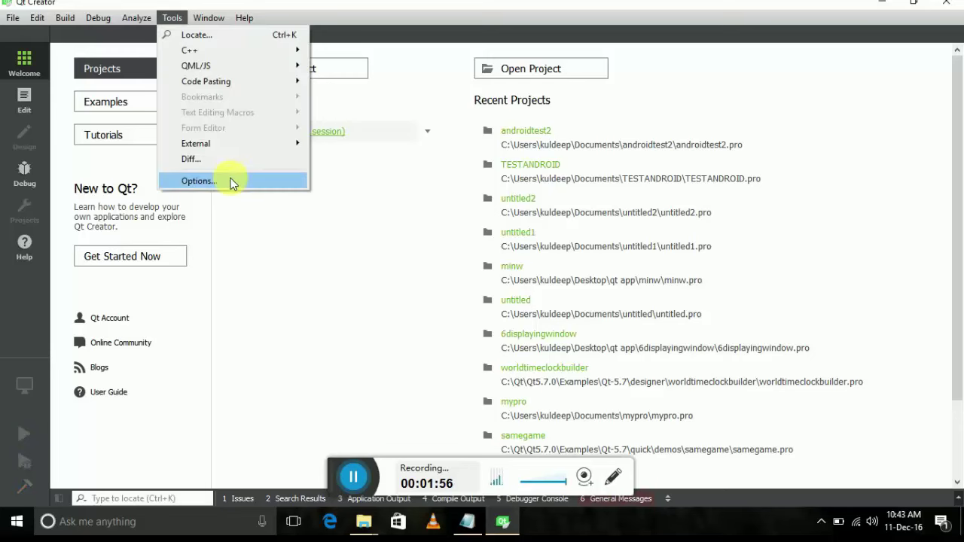
pyautogui.click(231, 183)
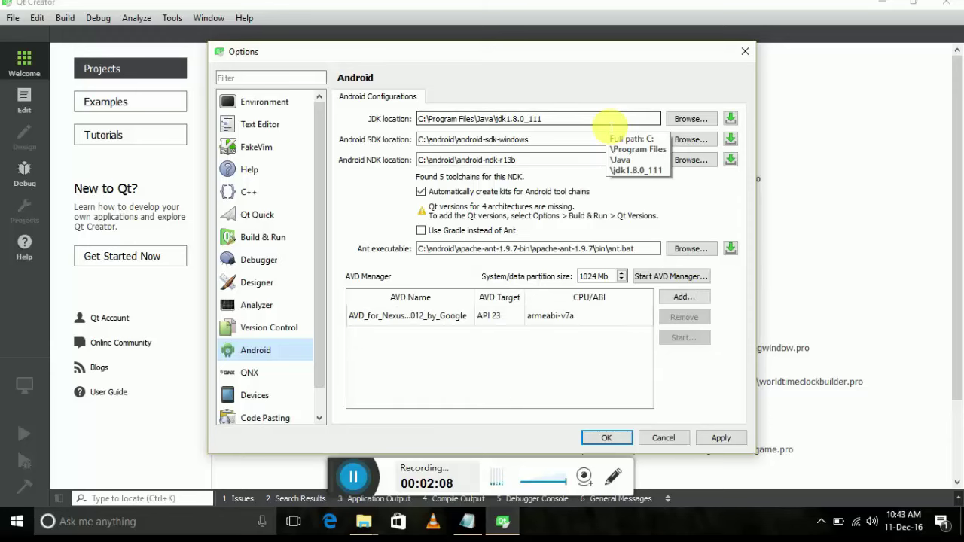
pyautogui.moveTo(548, 118); pyautogui.dragTo(366, 133)
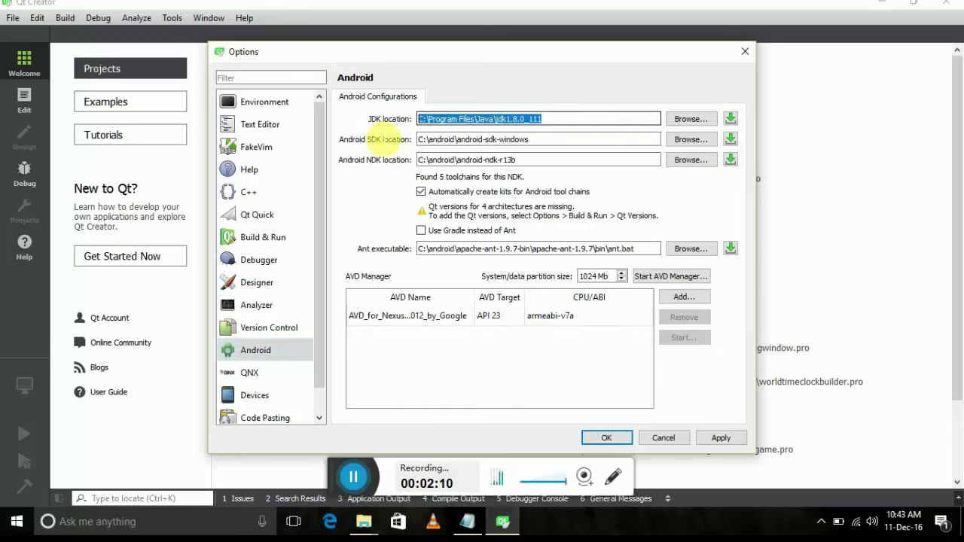
pyautogui.click(362, 141)
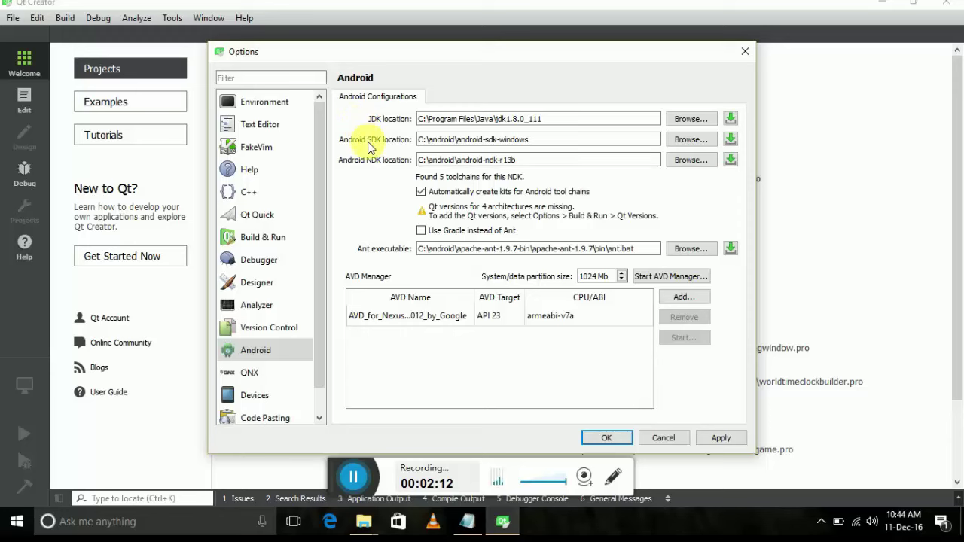
# Set the Android SDK location to C:\android\android-sdk-windows by browsing to that folder.
pyautogui.click(429, 139)
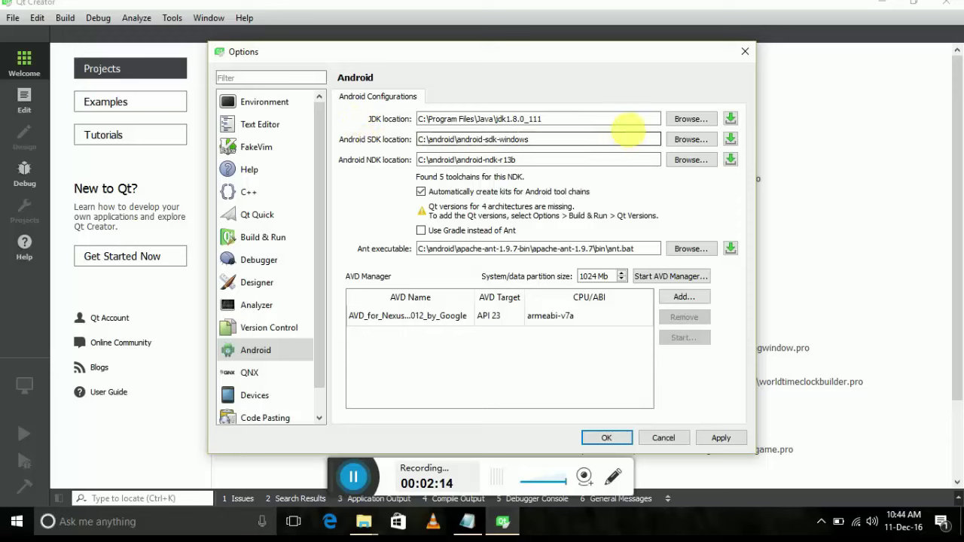
pyautogui.click(683, 139)
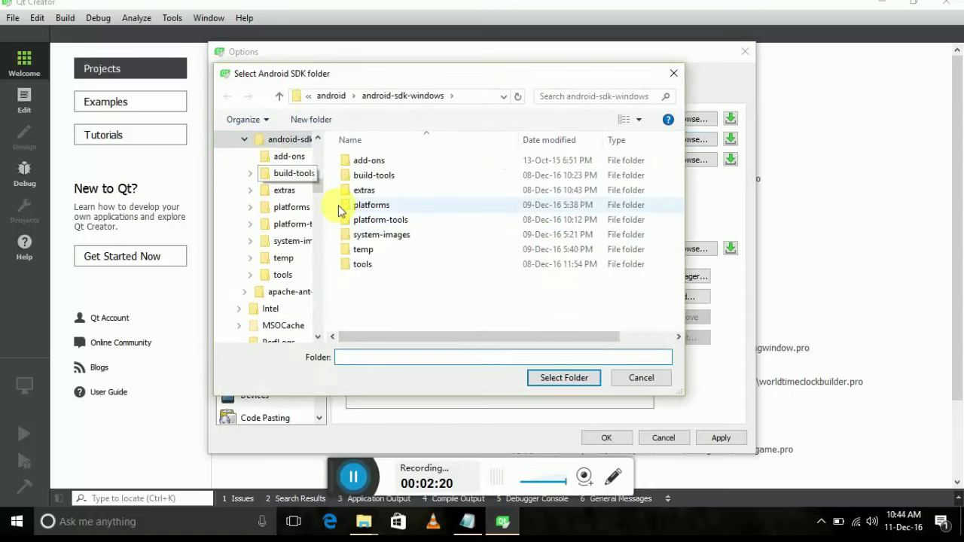
pyautogui.moveTo(319, 184); pyautogui.dragTo(321, 156)
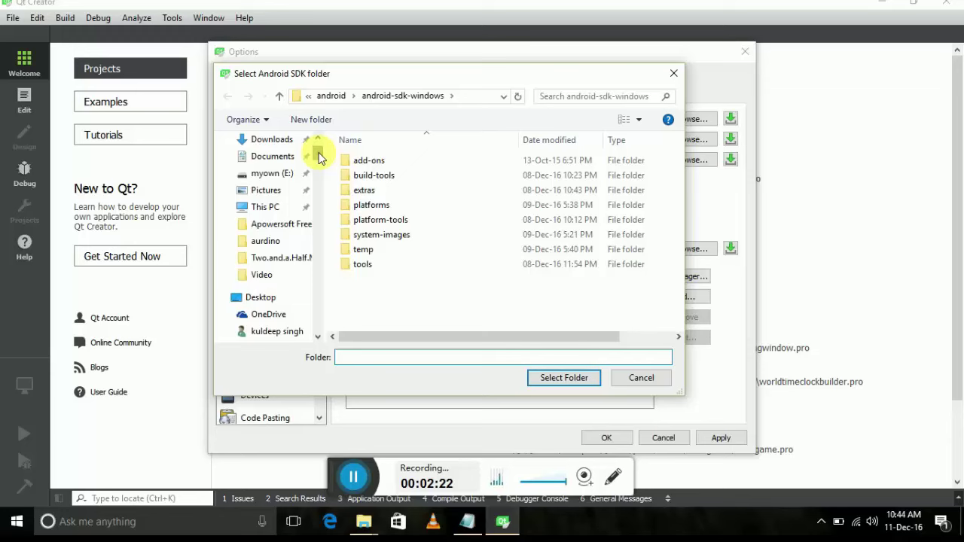
pyautogui.click(274, 213)
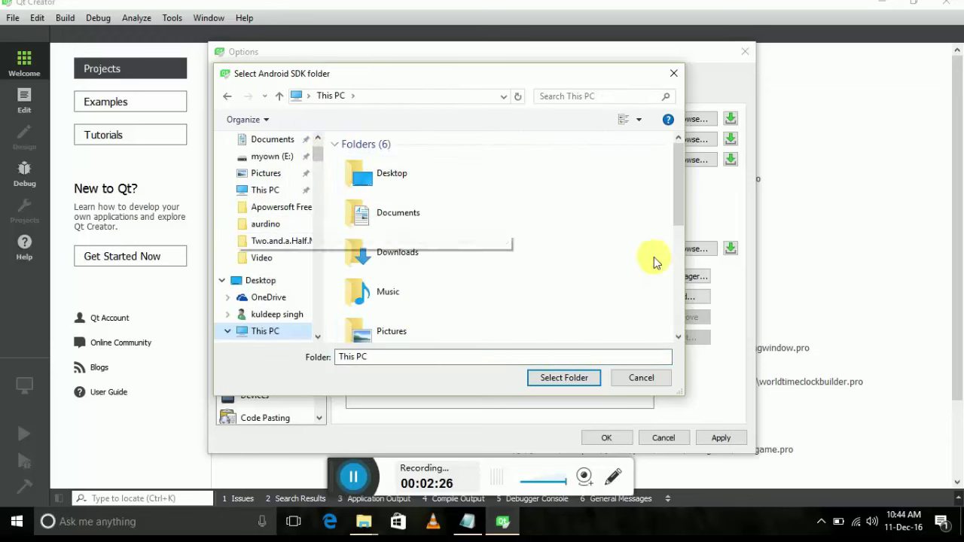
pyautogui.moveTo(680, 216); pyautogui.dragTo(681, 271)
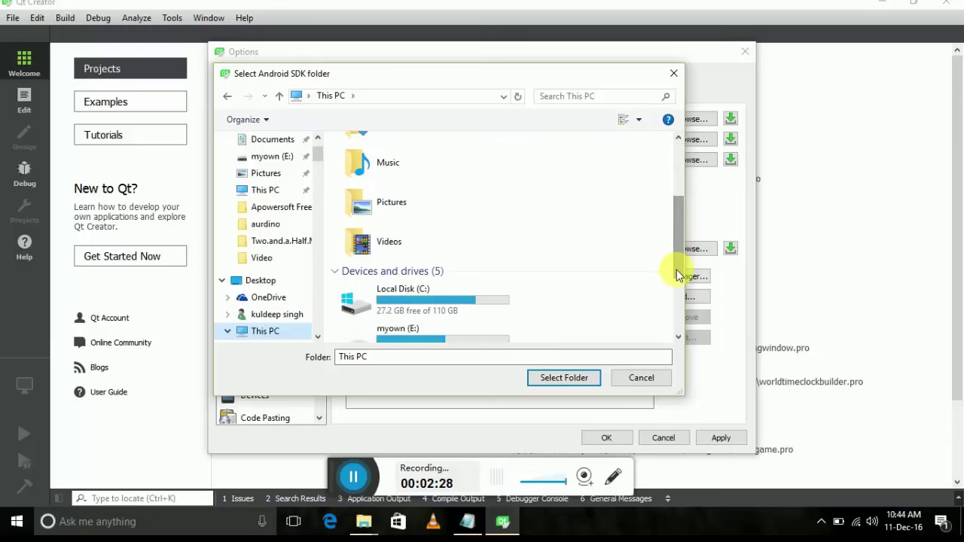
pyautogui.click(406, 305)
pyautogui.doubleClick(407, 304)
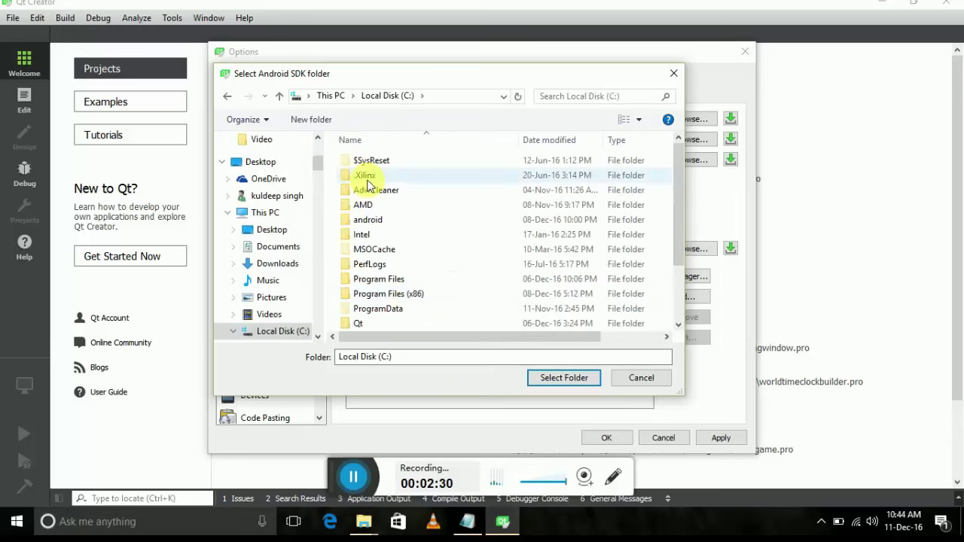
pyautogui.doubleClick(371, 217)
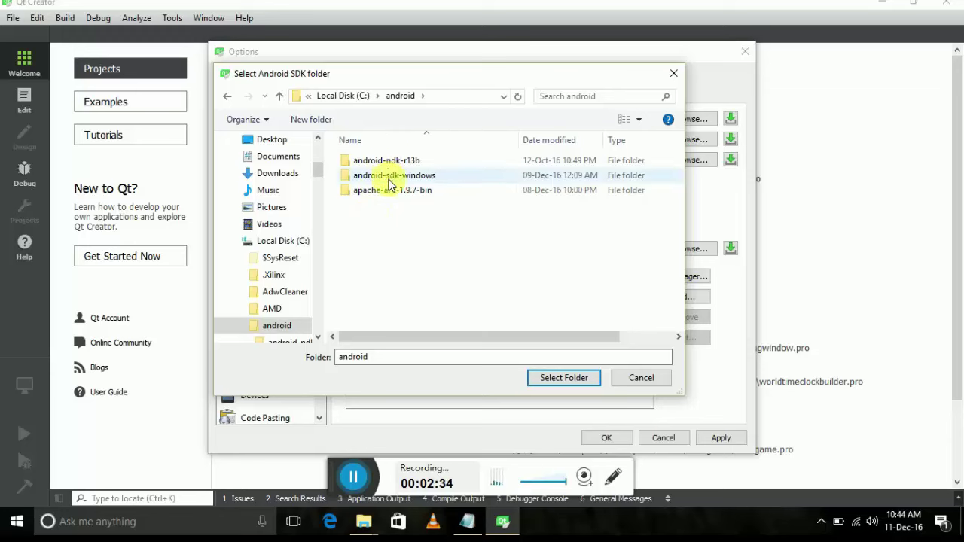
pyautogui.doubleClick(388, 183)
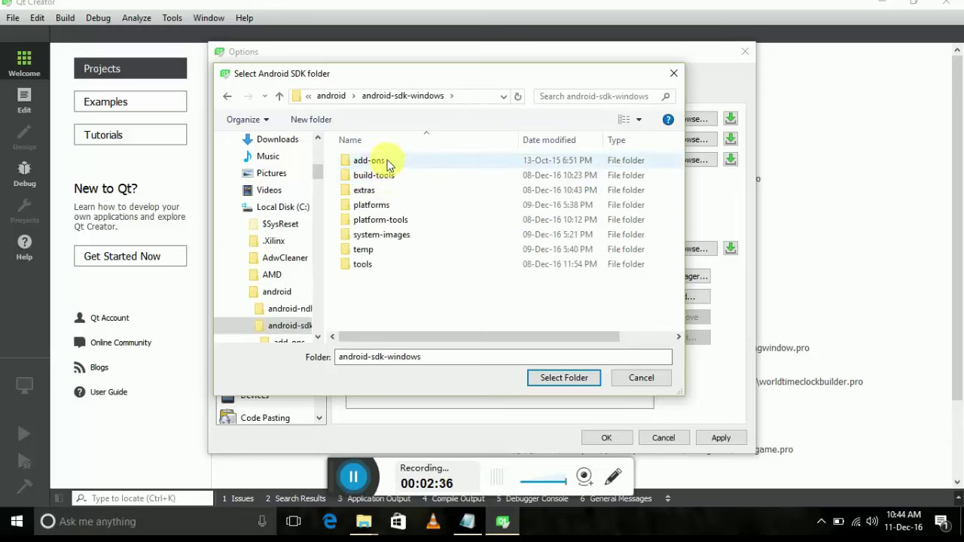
pyautogui.click(586, 384)
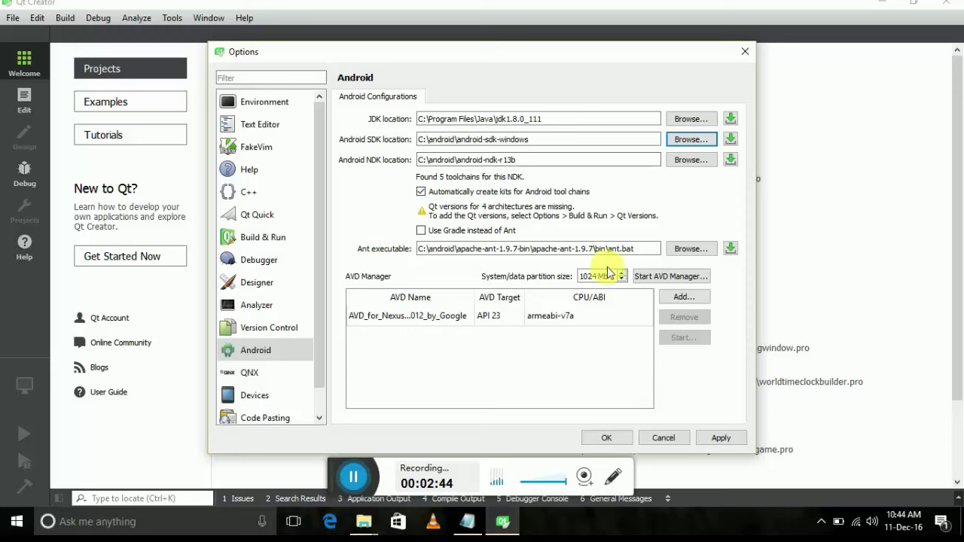
# Set the Ant executable to ant.bat in C:\android\apache-ant-1.9.7-bin\apache-ant-1.9.7\bin and apply the Android settings.
pyautogui.click(680, 249)
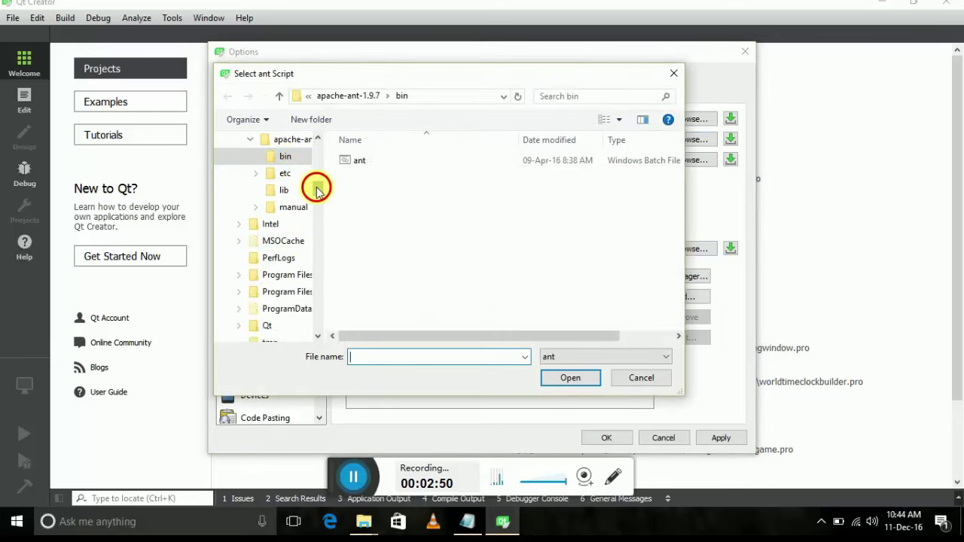
pyautogui.moveTo(318, 183); pyautogui.dragTo(318, 161)
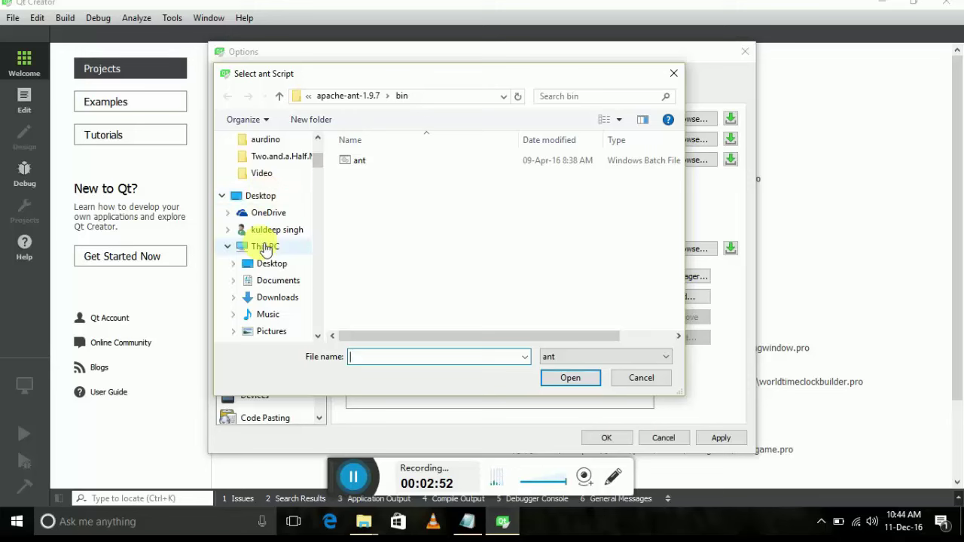
pyautogui.click(265, 248)
pyautogui.doubleClick(360, 315)
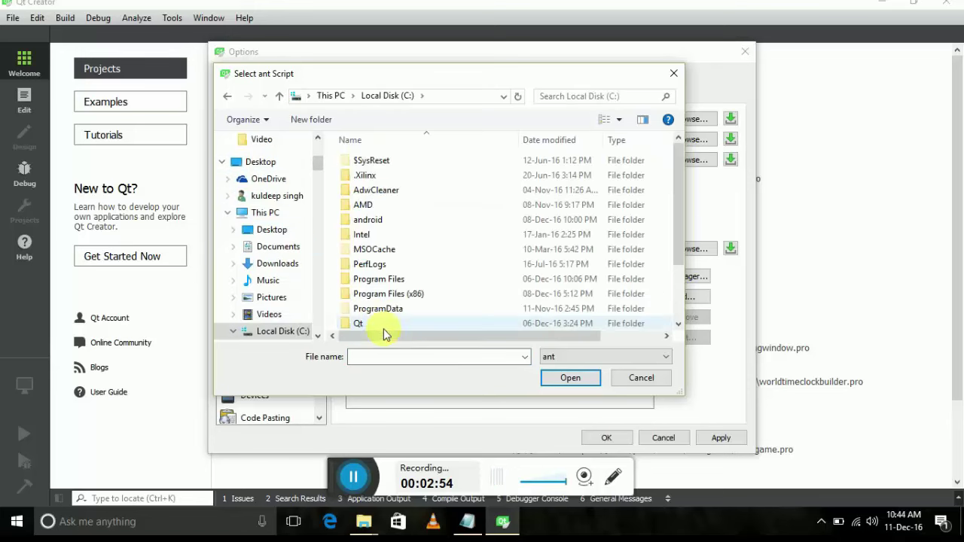
pyautogui.doubleClick(369, 219)
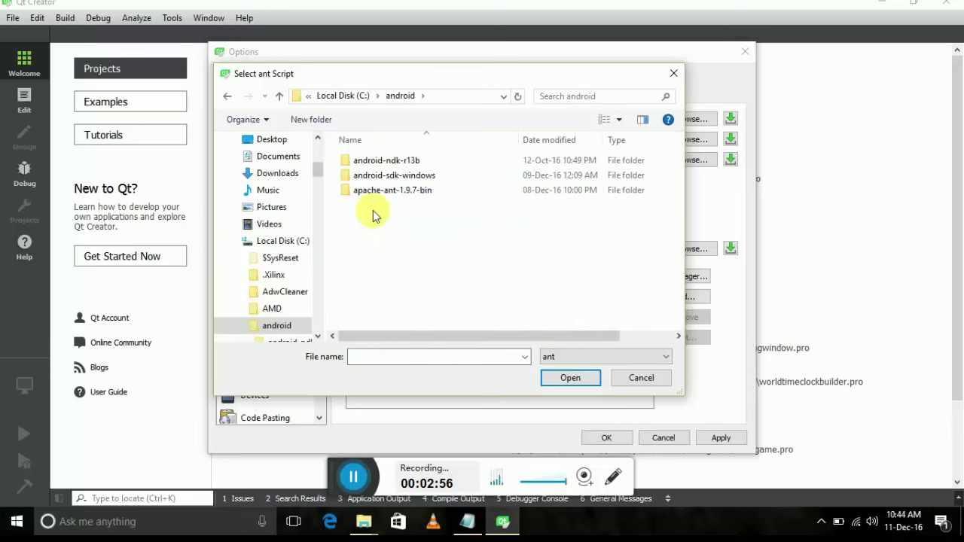
pyautogui.doubleClick(375, 191)
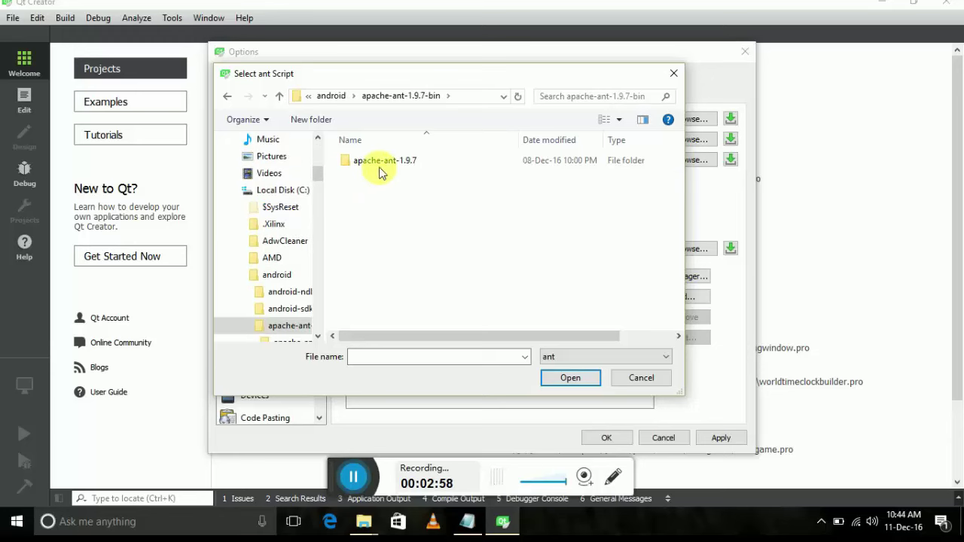
pyautogui.click(383, 161)
pyautogui.doubleClick(382, 161)
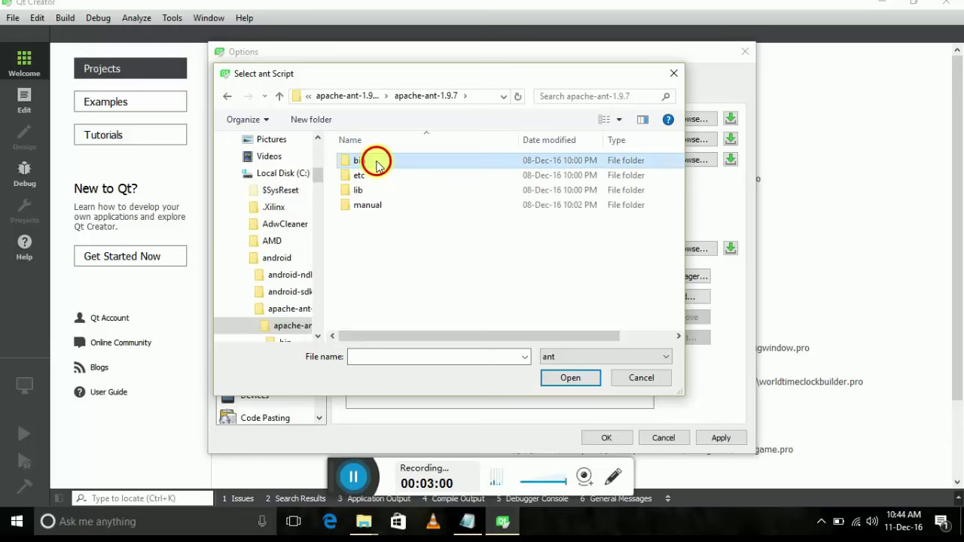
pyautogui.doubleClick(377, 161)
pyautogui.click(381, 160)
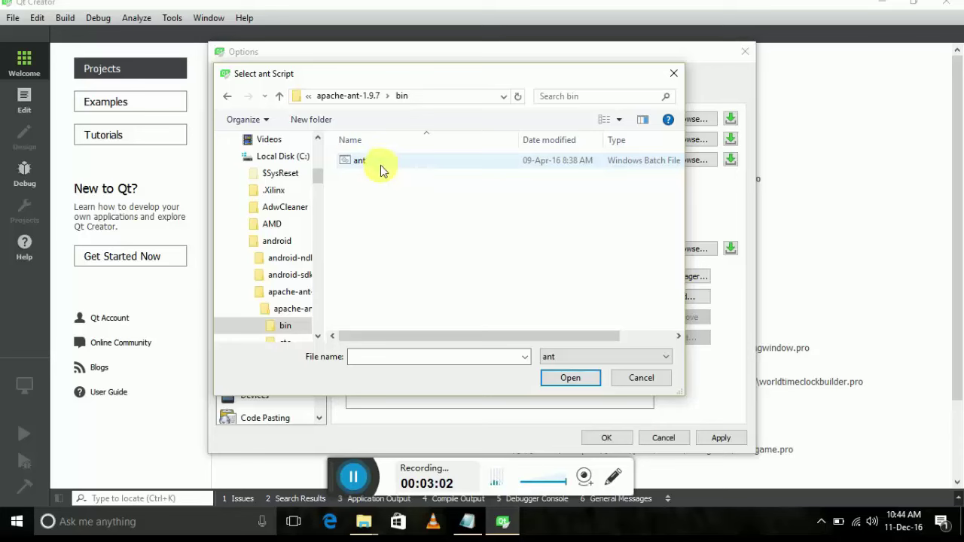
pyautogui.doubleClick(380, 161)
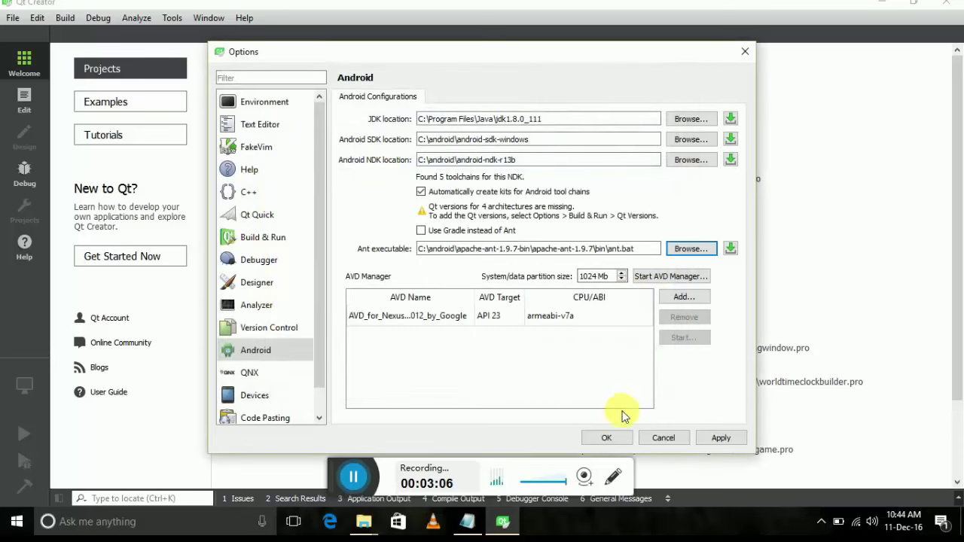
pyautogui.click(712, 437)
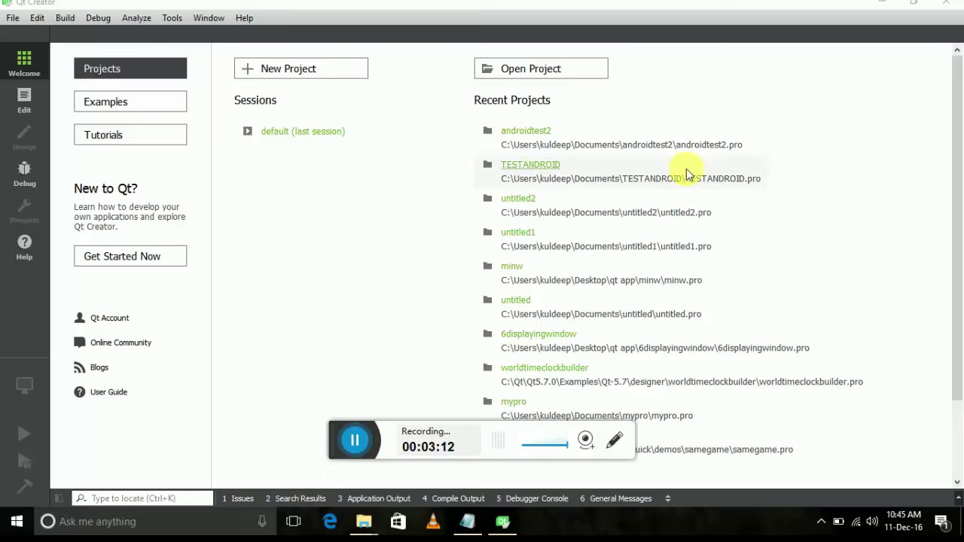
# Minimize Qt Creator and bring up the File Explorer window showing the android folder on drive C.
pyautogui.click(891, 2)
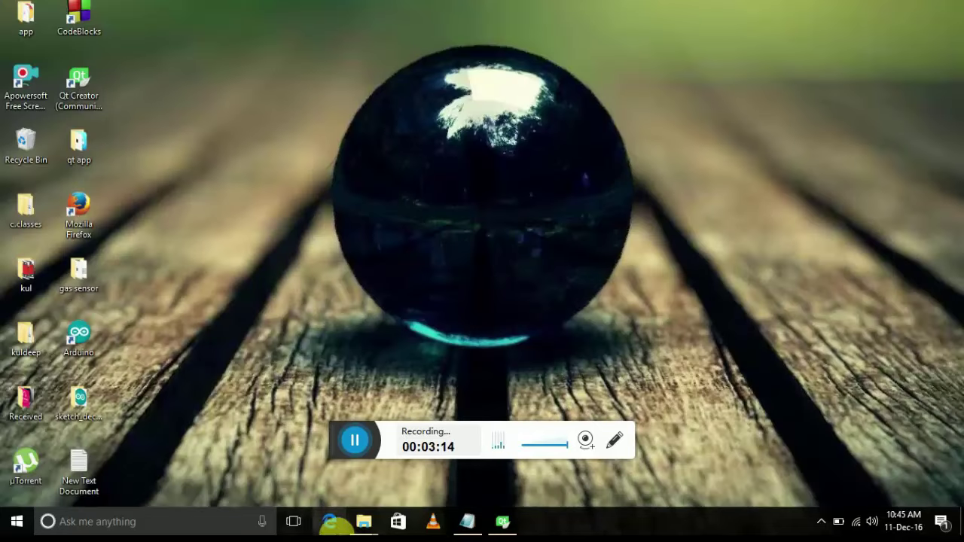
pyautogui.moveTo(368, 529)
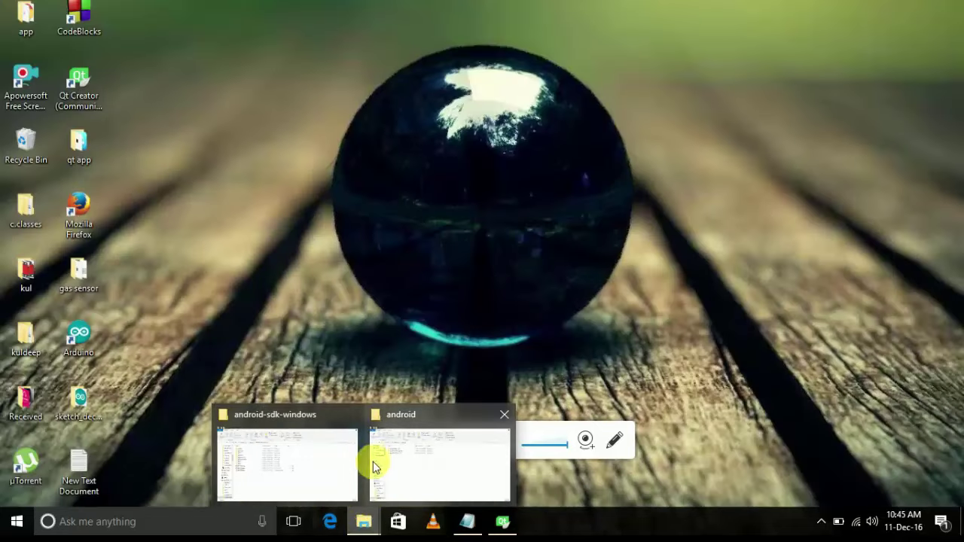
pyautogui.click(471, 459)
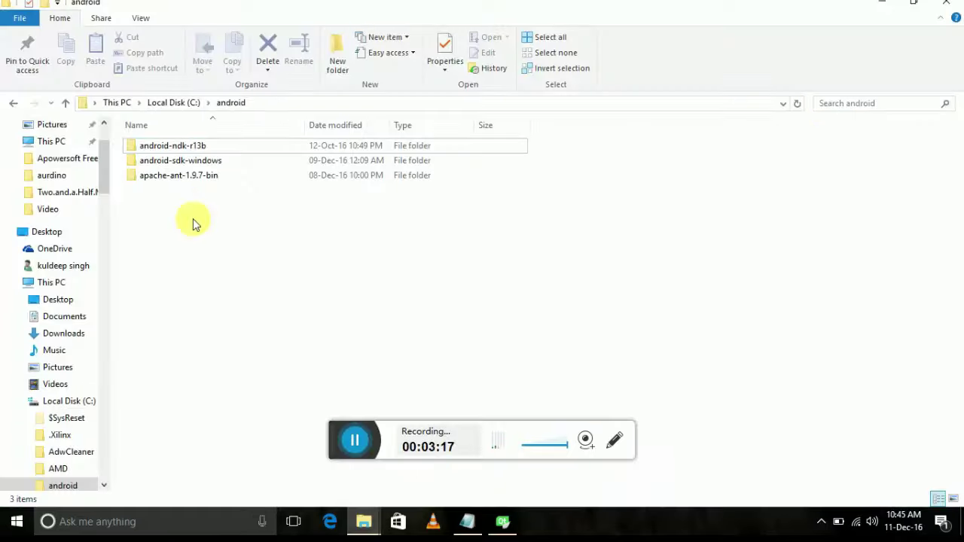
# Open the android-sdk-windows folder and launch SDK Manager, bringing its window to the front.
pyautogui.doubleClick(172, 161)
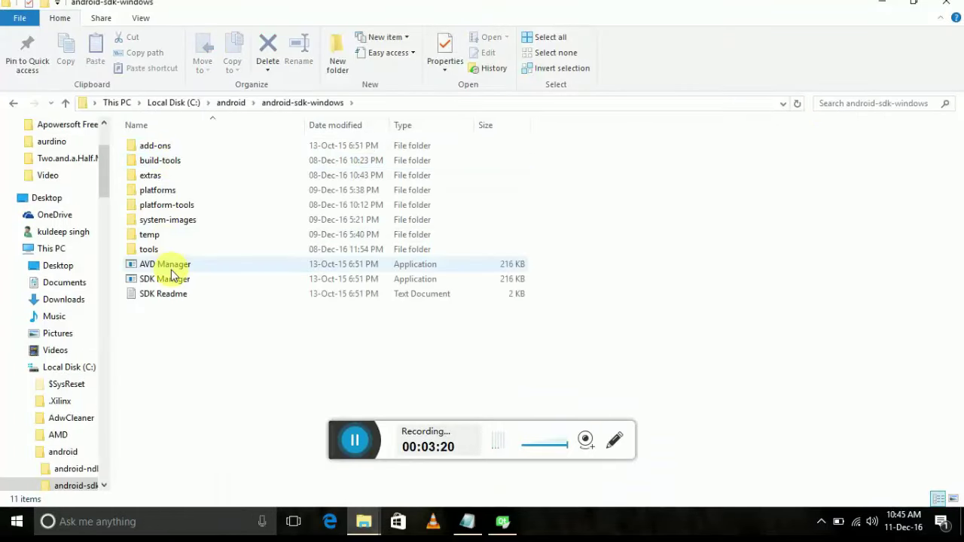
pyautogui.doubleClick(174, 279)
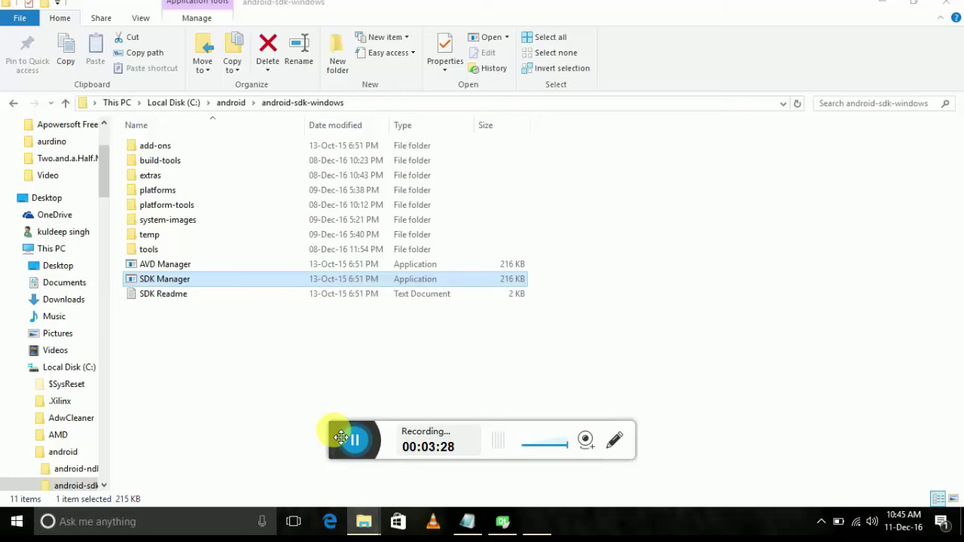
pyautogui.click(536, 518)
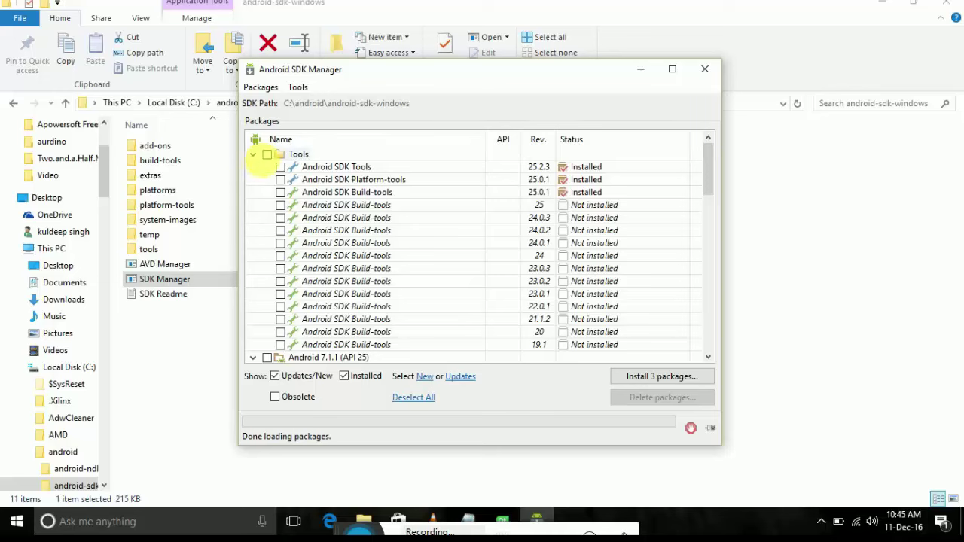
# Deselect the three system images under Android 7.1.1 (API 25) and collapse the Tools and Android 7.1.1 package groups.
pyautogui.click(252, 154)
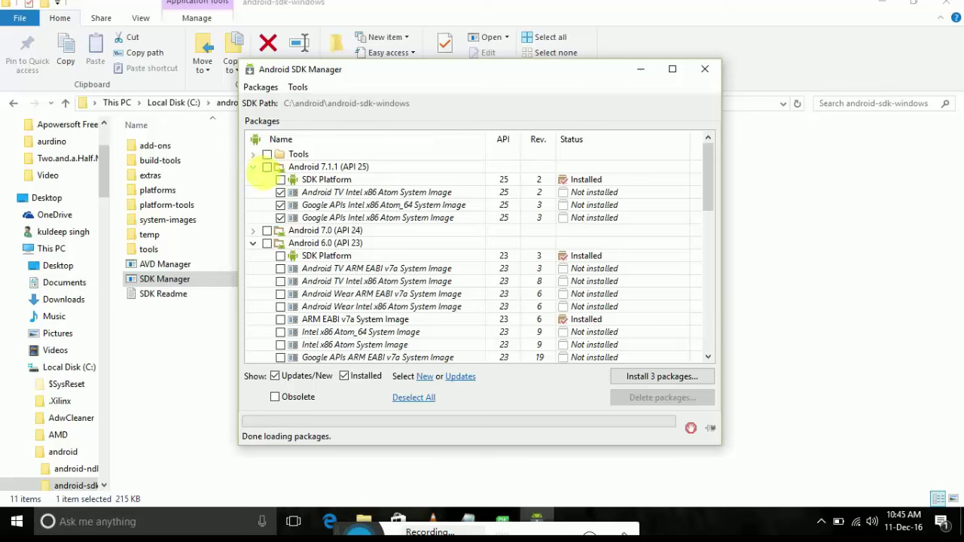
pyautogui.click(280, 192)
pyautogui.click(280, 205)
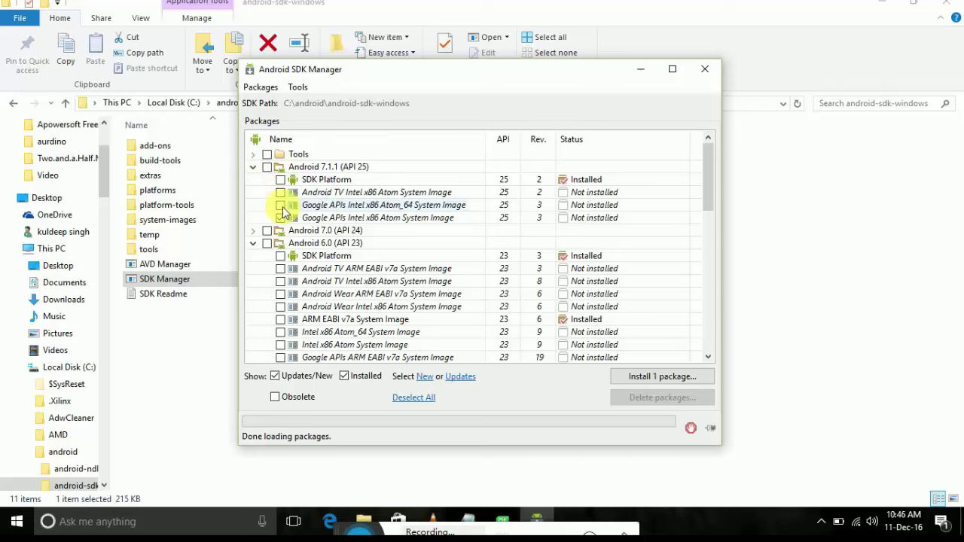
pyautogui.click(280, 217)
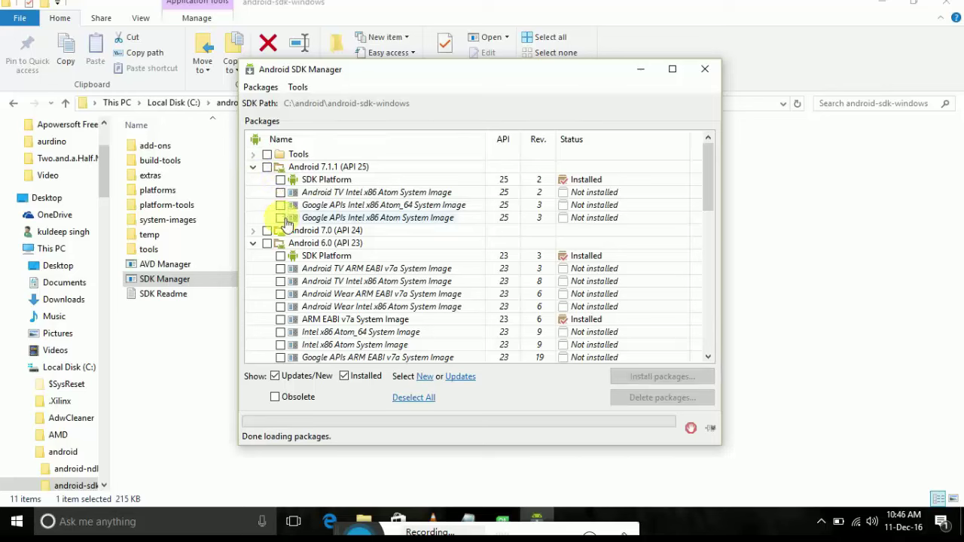
pyautogui.click(253, 166)
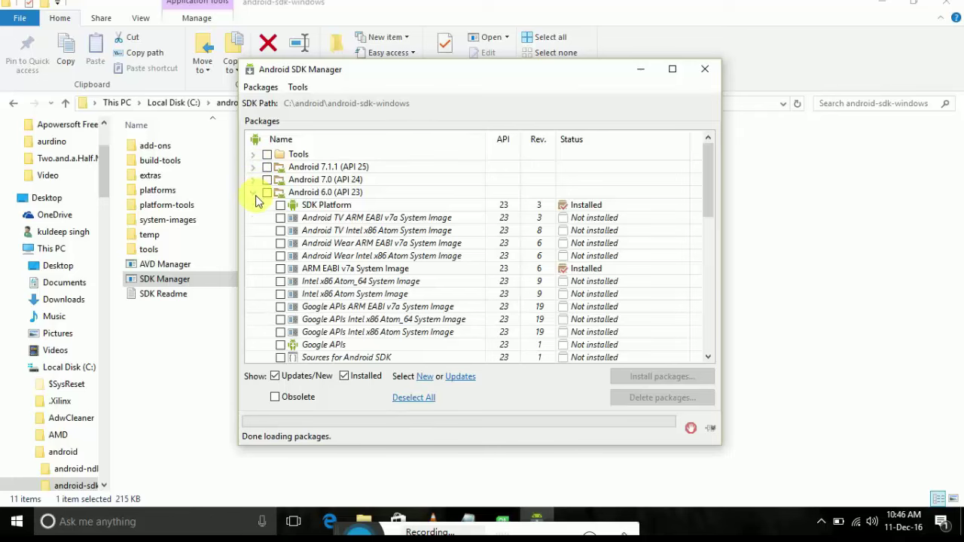
# Collapse the Android 6.0 group and review the packages listed under Extras and Tools for their install status.
pyautogui.click(253, 192)
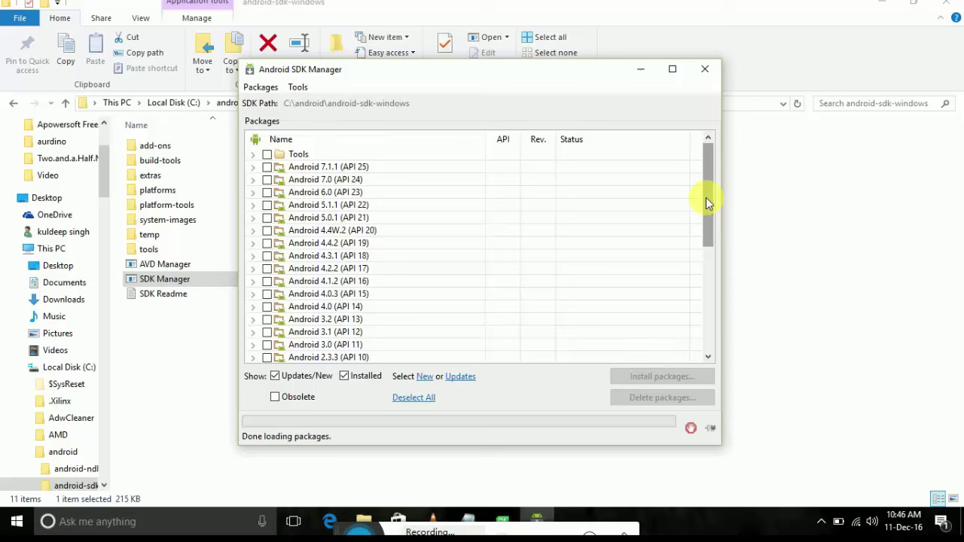
pyautogui.moveTo(705, 197); pyautogui.dragTo(710, 299)
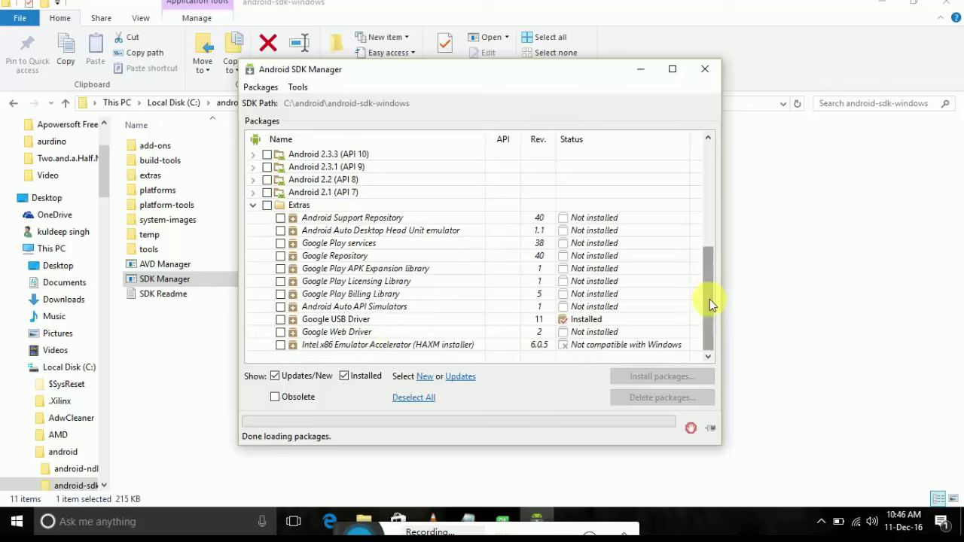
pyautogui.moveTo(709, 299); pyautogui.dragTo(693, 194)
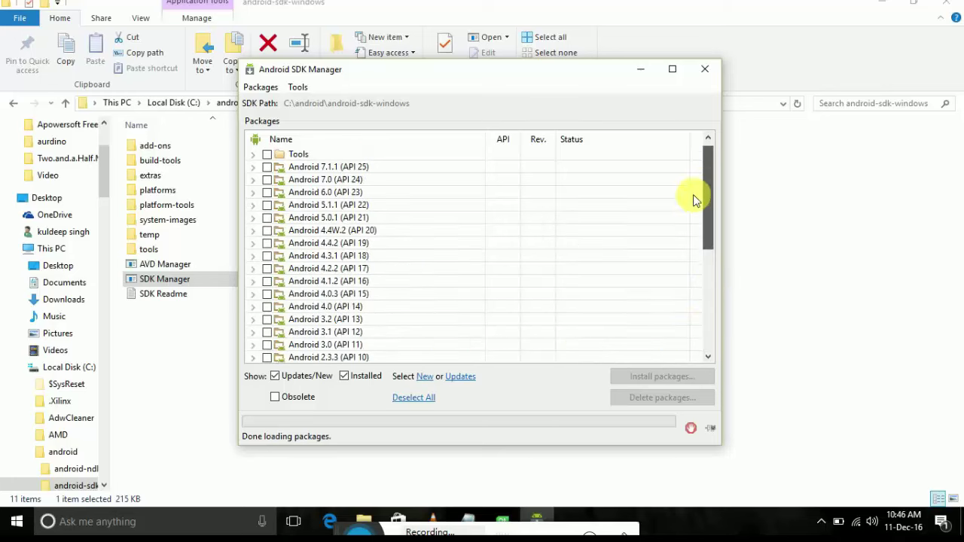
pyautogui.click(252, 155)
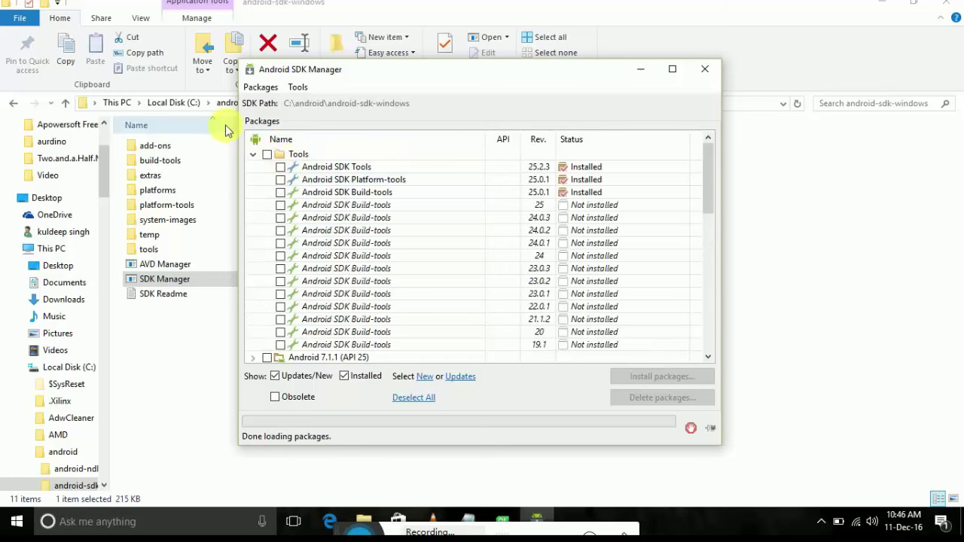
pyautogui.click(253, 154)
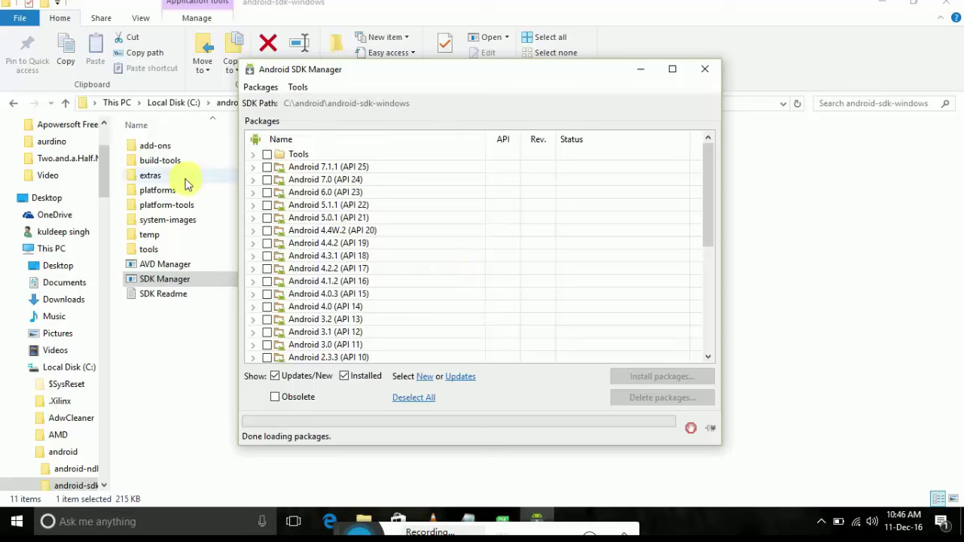
# Mark SDK Platform and ARM EABI v7a System Image under Android 6.0 (API 23), collapse the group and close SDK Manager.
pyautogui.click(254, 192)
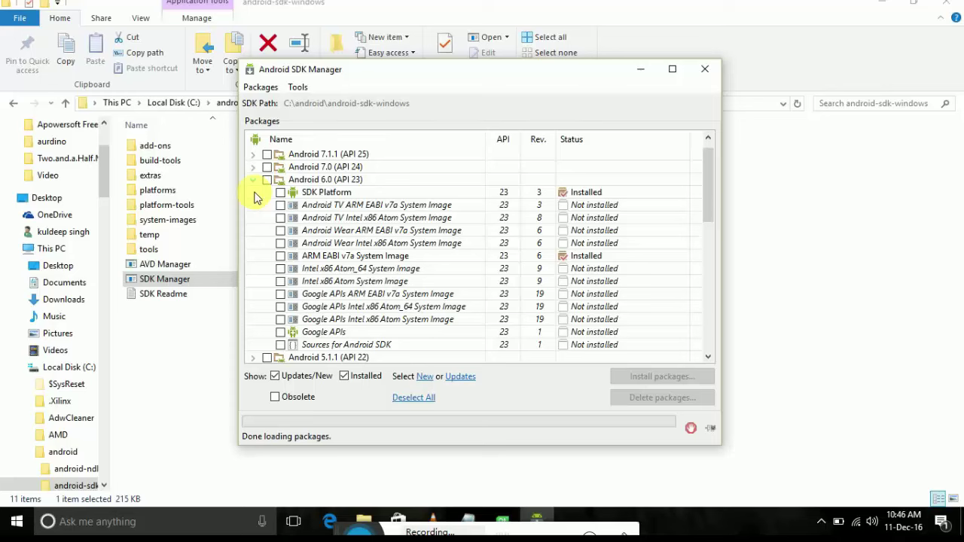
pyautogui.click(280, 192)
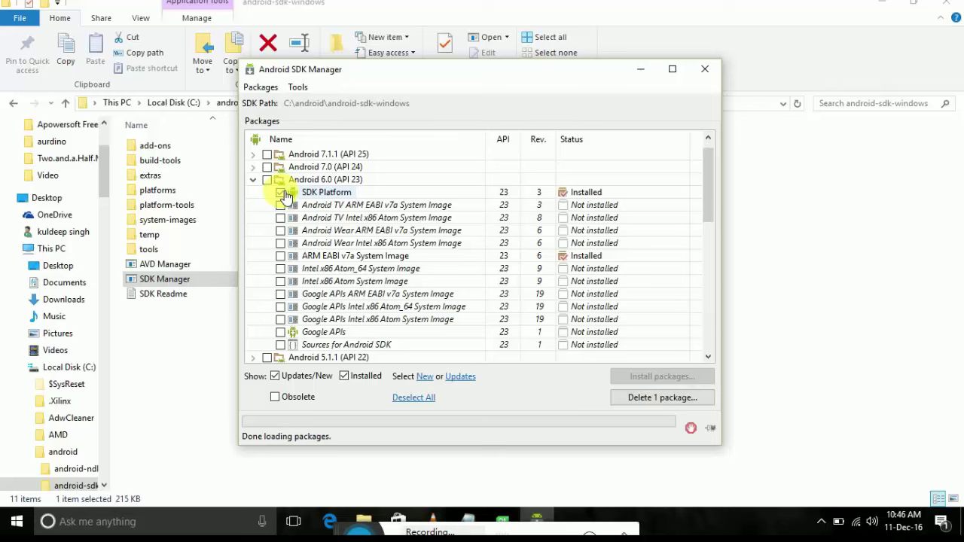
pyautogui.click(280, 256)
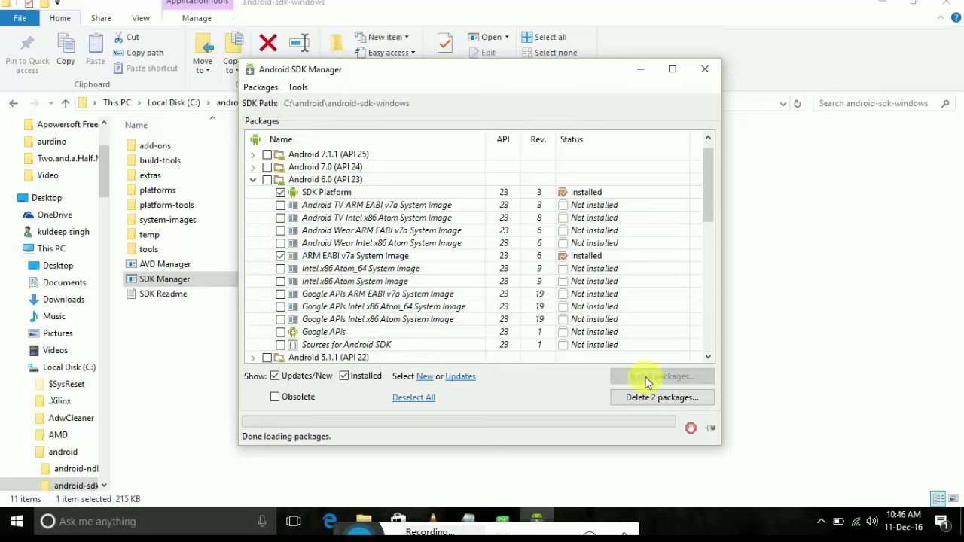
pyautogui.click(253, 179)
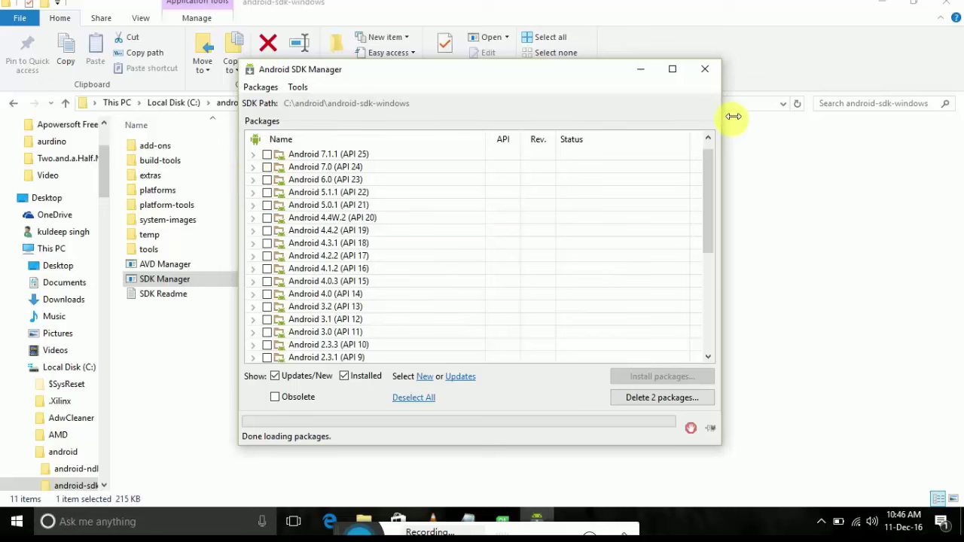
pyautogui.click(702, 78)
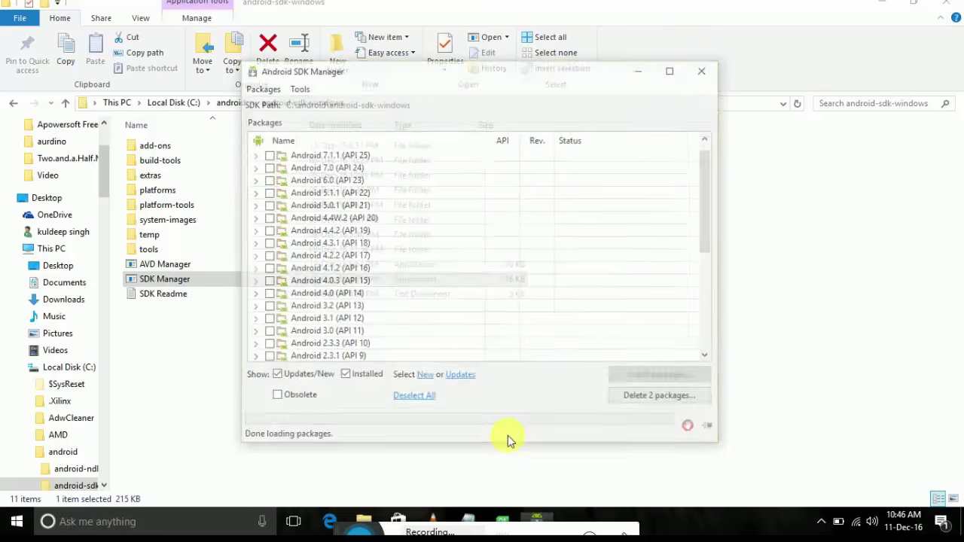
# Switch to Qt Creator, open the recent project androidtest2 and open its mainwindow.ui form in the designer.
pyautogui.click(503, 519)
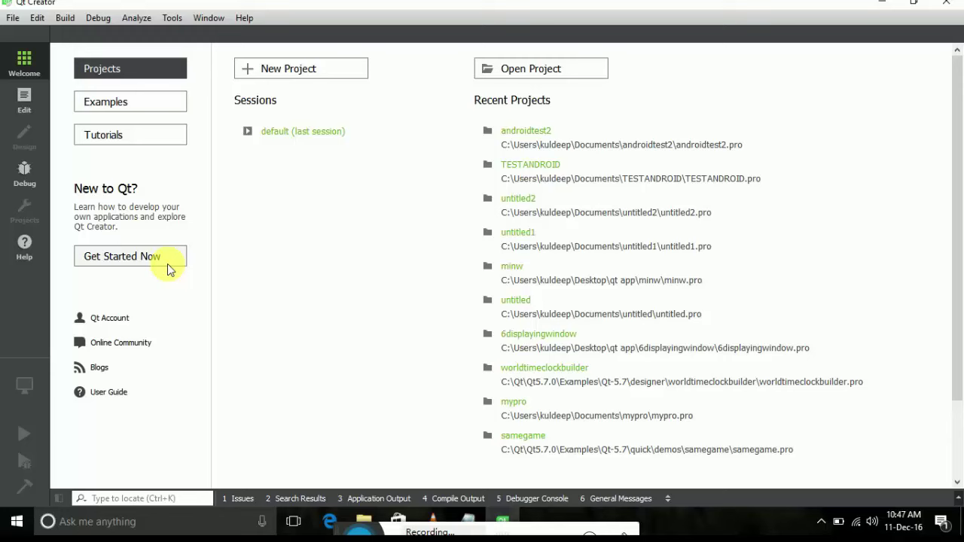
pyautogui.click(513, 134)
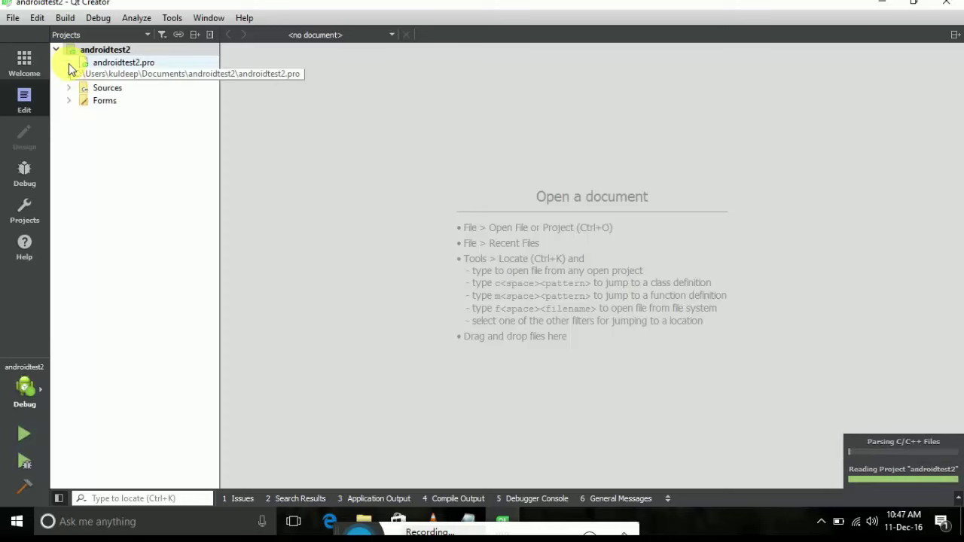
pyautogui.click(68, 101)
pyautogui.doubleClick(122, 115)
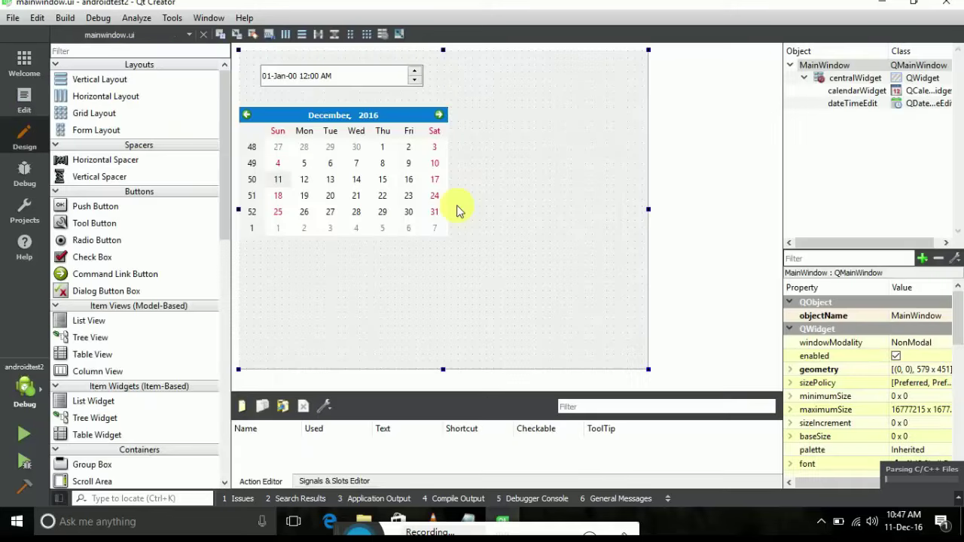
# Add a check box, push button, tool button, horizontal spacer and grid layout to free areas around the calendar on the form.
pyautogui.moveTo(106, 257); pyautogui.dragTo(448, 264)
pyautogui.moveTo(98, 205); pyautogui.dragTo(265, 259)
pyautogui.moveTo(87, 228); pyautogui.dragTo(417, 325)
pyautogui.moveTo(68, 160); pyautogui.dragTo(467, 179)
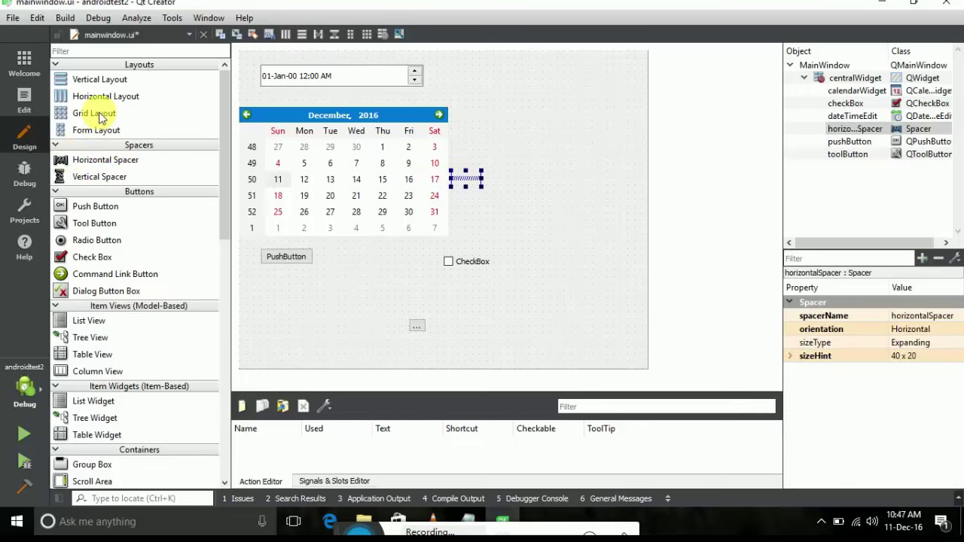
pyautogui.moveTo(91, 113); pyautogui.dragTo(527, 89)
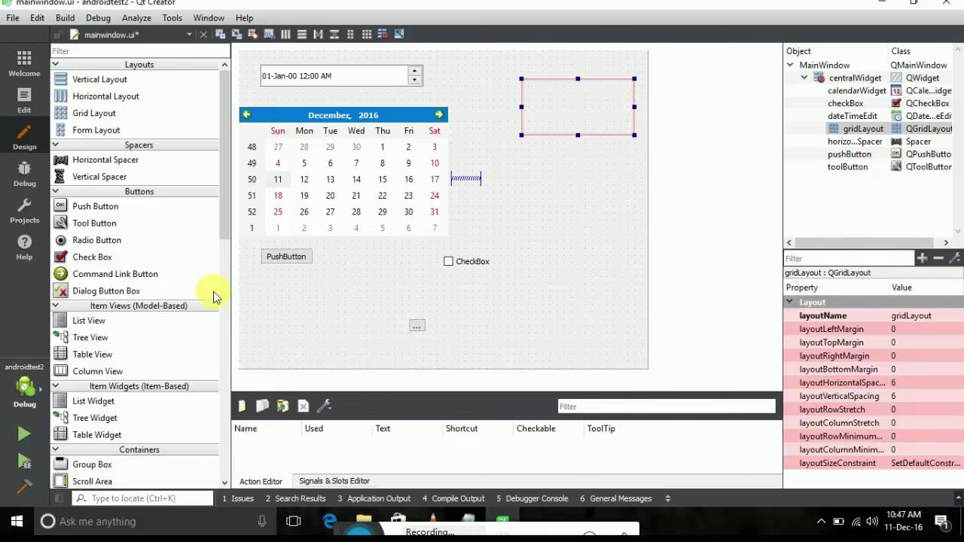
pyautogui.click(360, 527)
pyautogui.moveTo(360, 527); pyautogui.dragTo(332, 498)
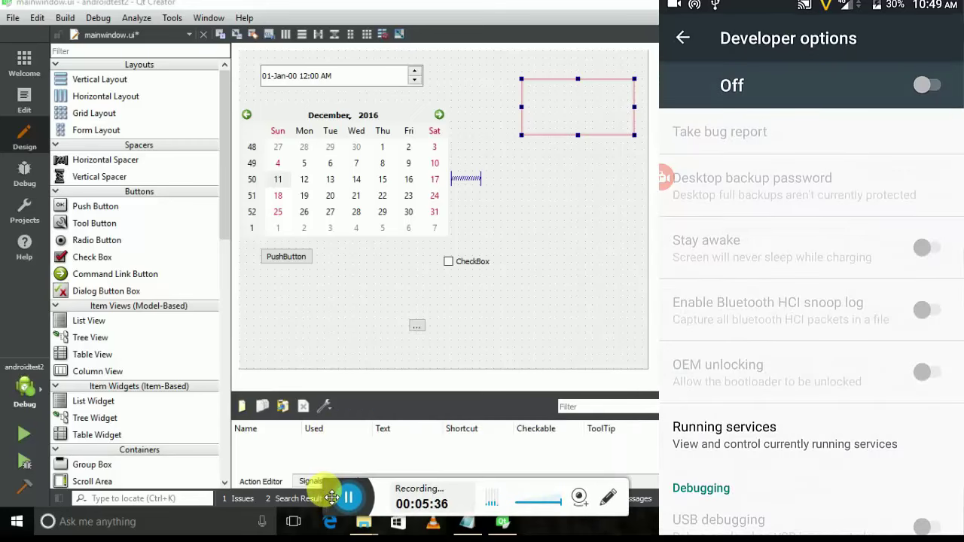
pyautogui.moveTo(332, 498); pyautogui.dragTo(308, 448)
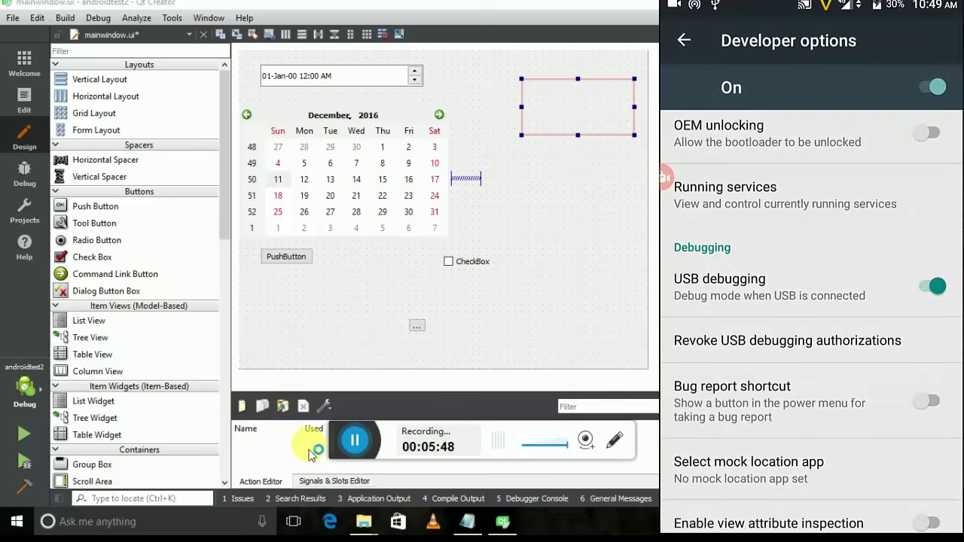
pyautogui.moveTo(338, 446); pyautogui.dragTo(332, 501)
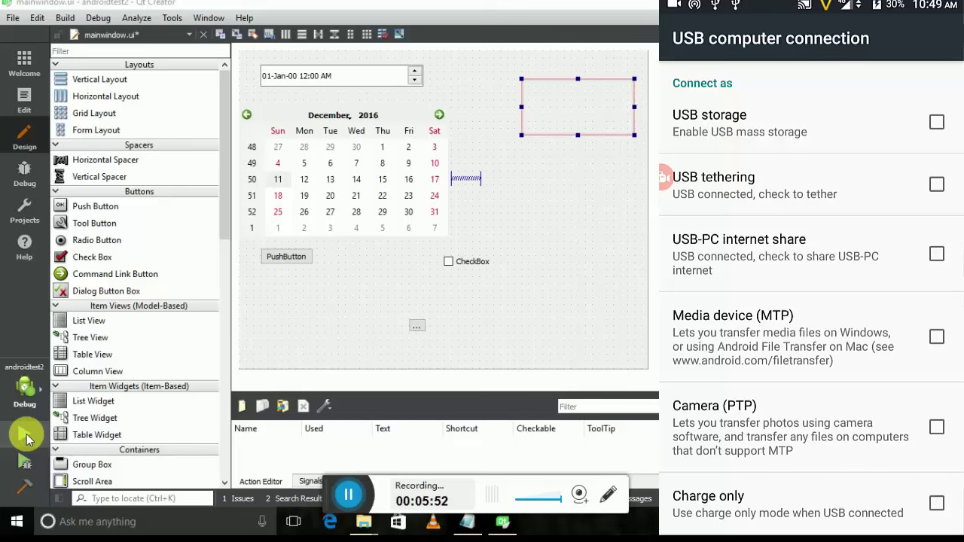
# Save the mainwindow.ui changes and run androidtest2, dismissing the first device selection and restarting the run to deploy to the era1X phone.
pyautogui.click(25, 435)
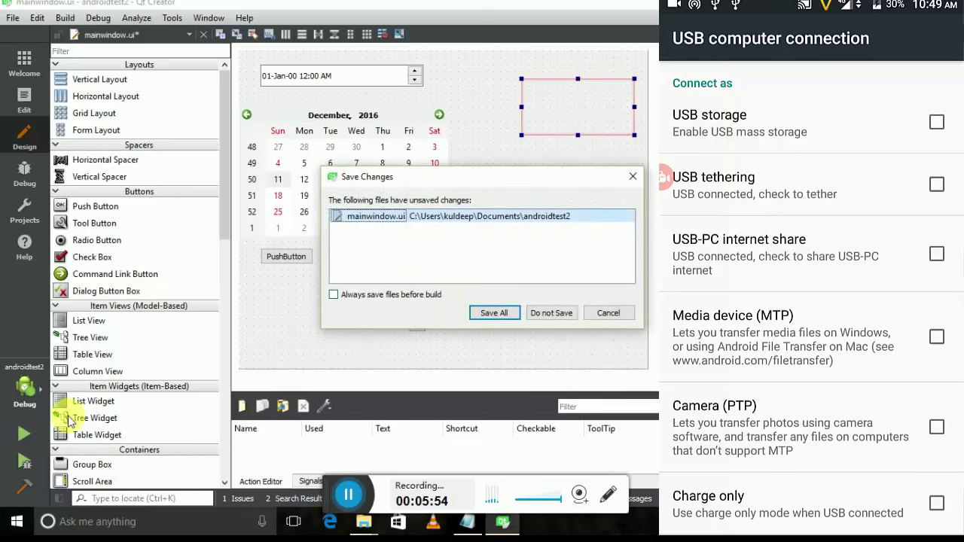
pyautogui.click(494, 313)
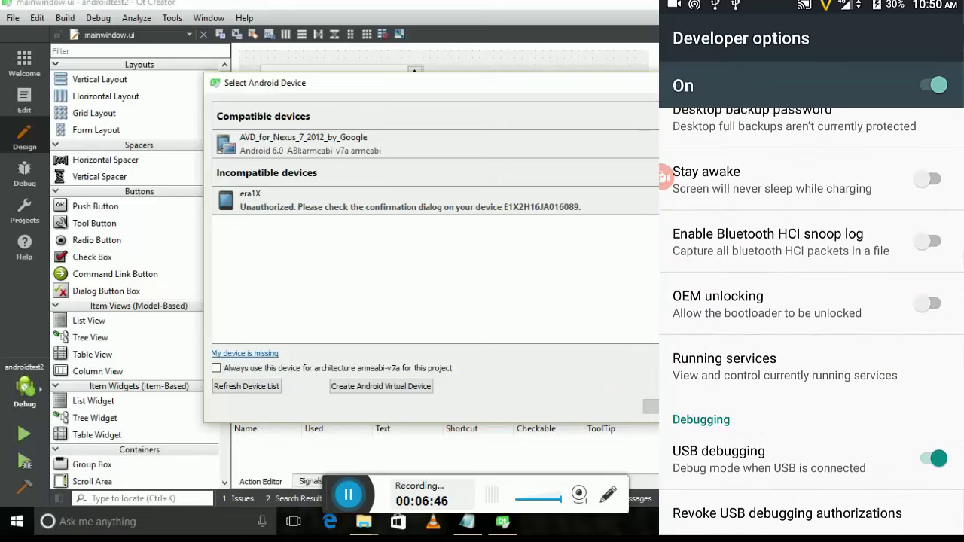
pyautogui.press('Escape')
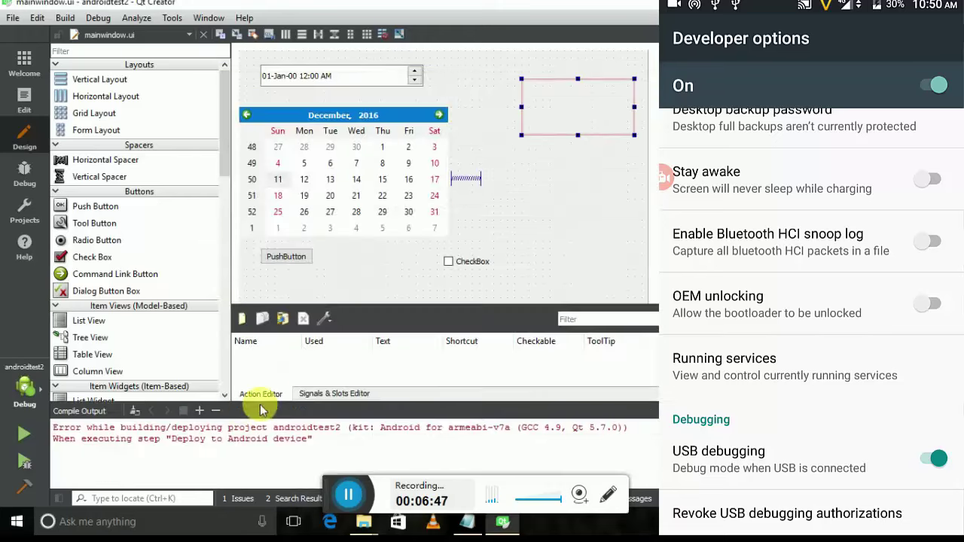
pyautogui.click(25, 436)
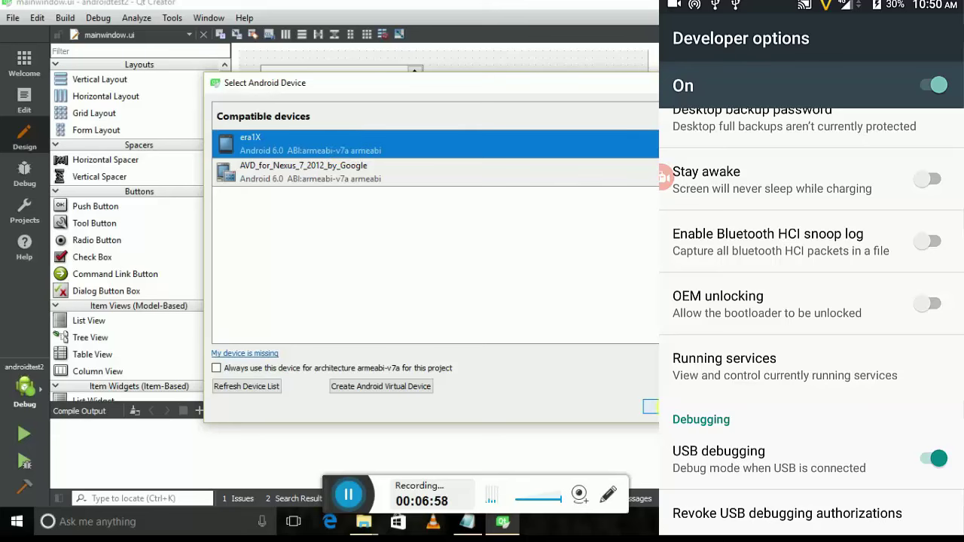
pyautogui.press('Return')
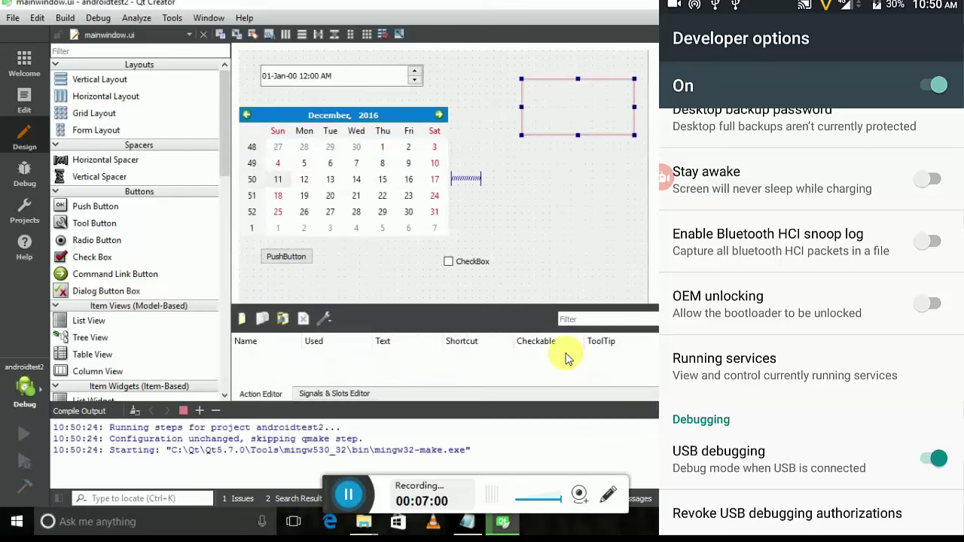